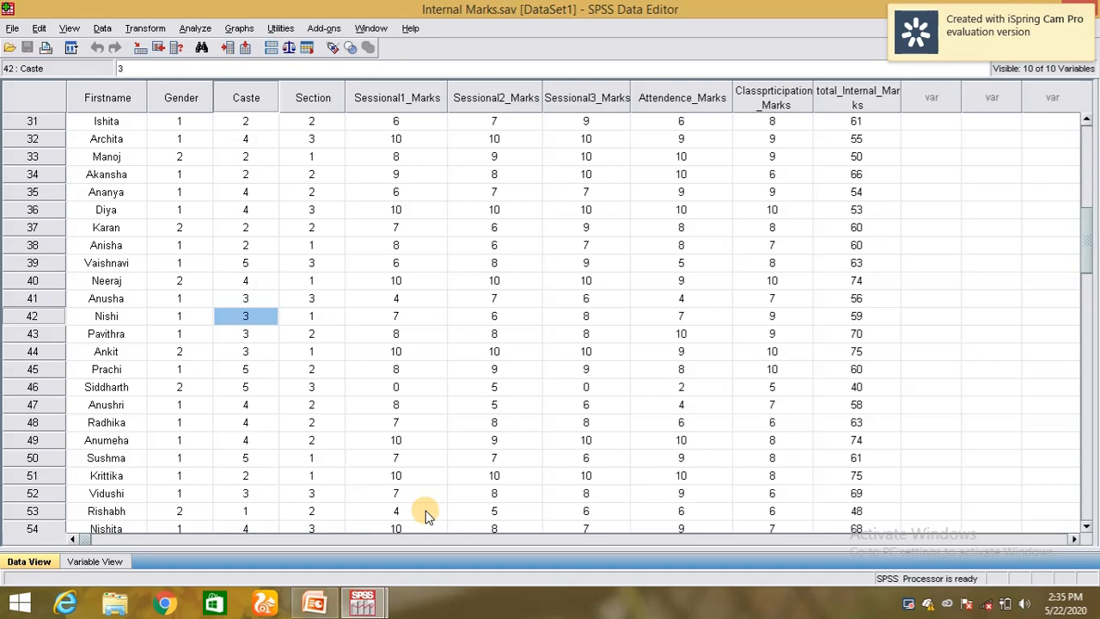
Step: Look over the variable definitions briefly and browse the student cases in Data View, ending back at the first case
left_click(104, 561)
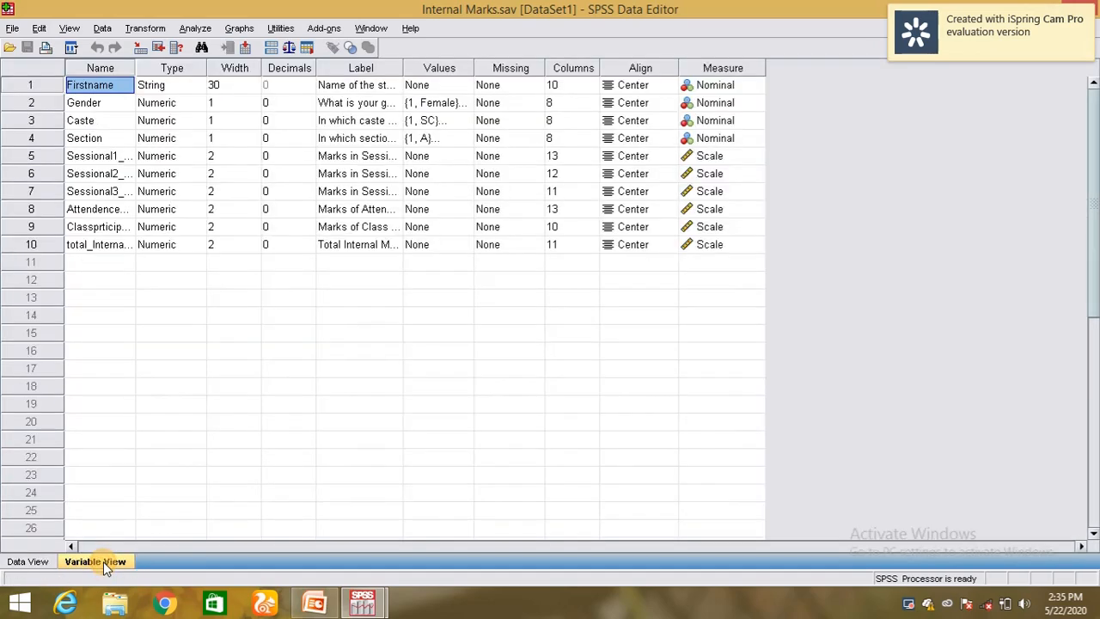
left_click(27, 561)
scroll(177, 440, "down", 8)
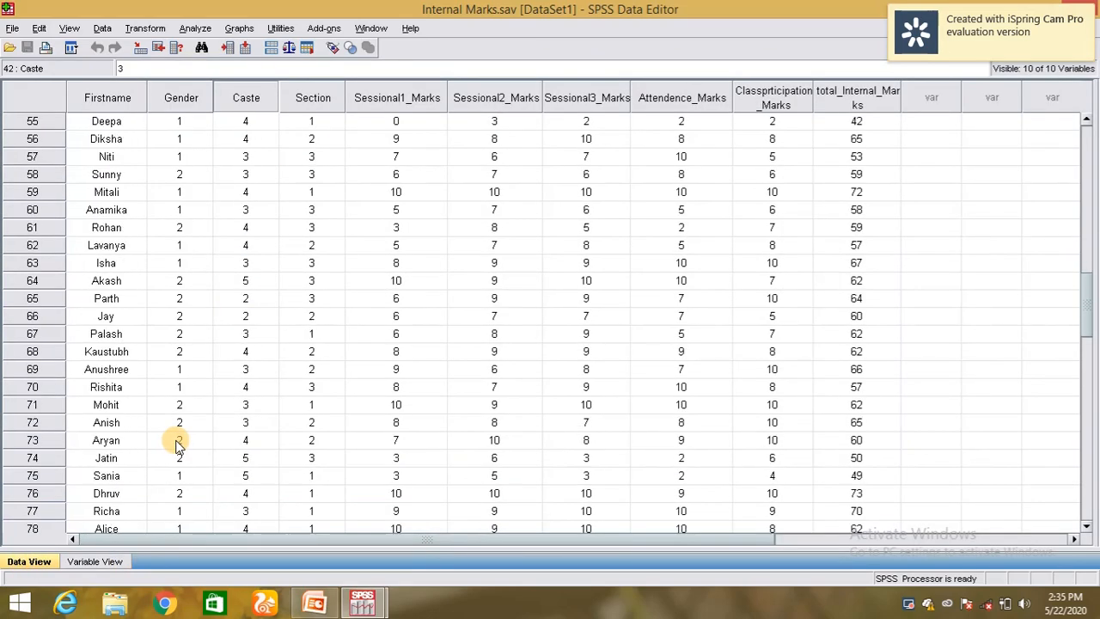
scroll(177, 444, "down", 12)
scroll(177, 444, "up", 4)
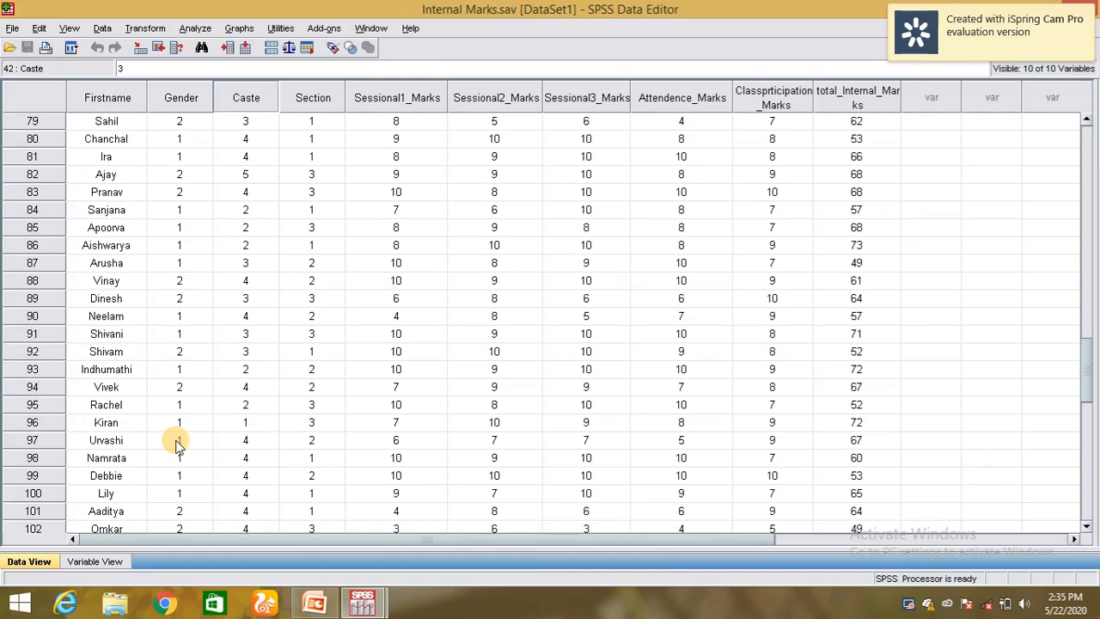
scroll(177, 444, "up", 18)
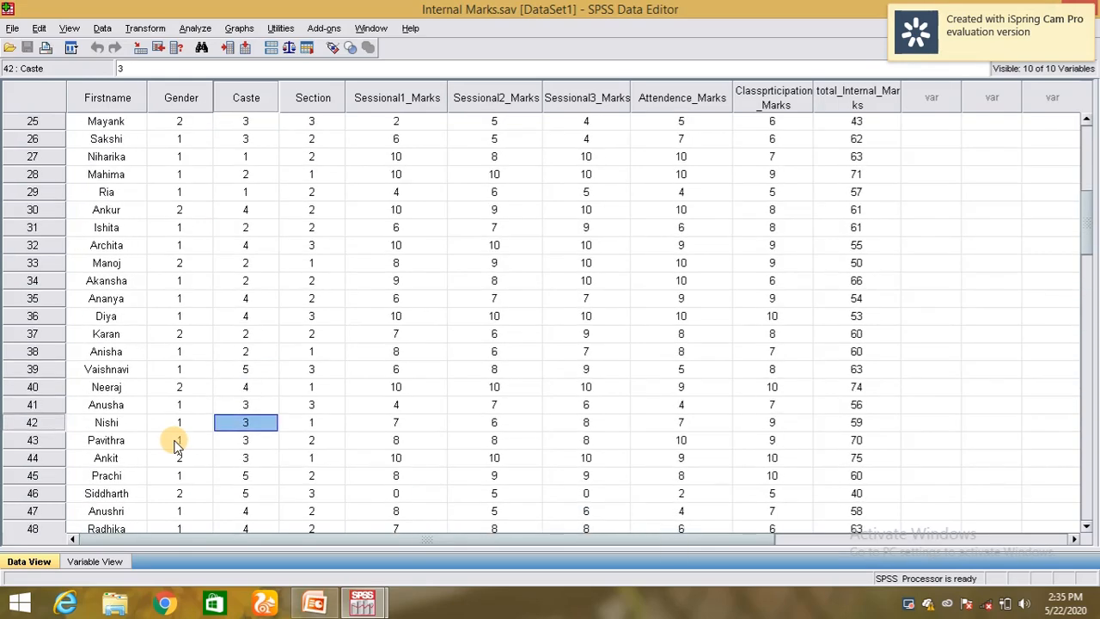
scroll(174, 444, "up", 8)
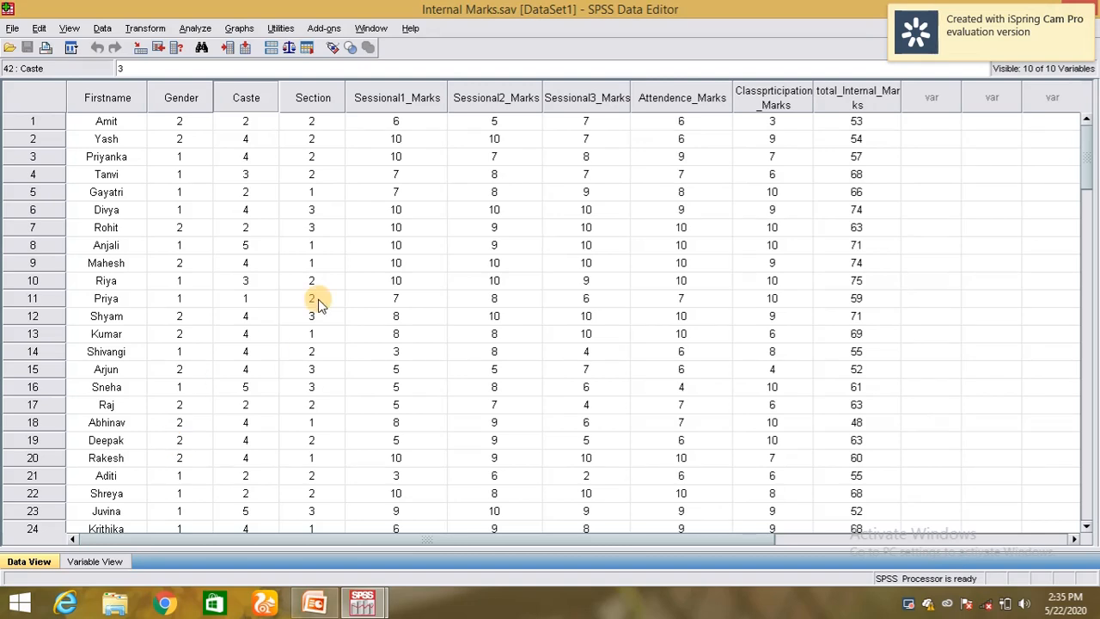
Step: Examine the three sessional marks columns, the attendance and class participation marks, and the total internal marks
left_click(408, 101)
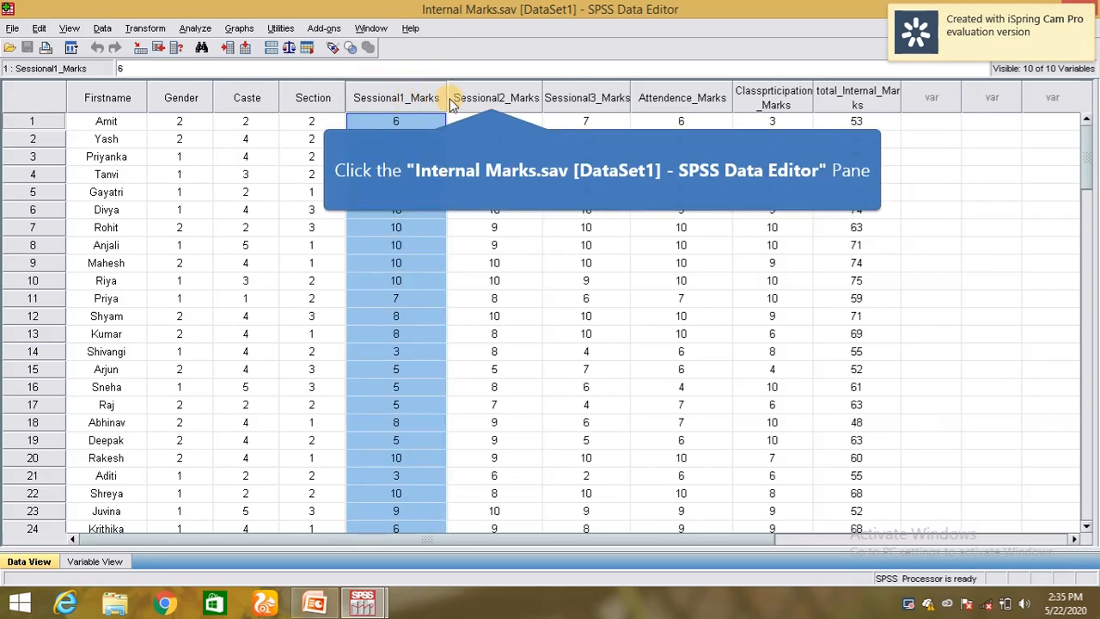
left_click(490, 97)
left_click(575, 104)
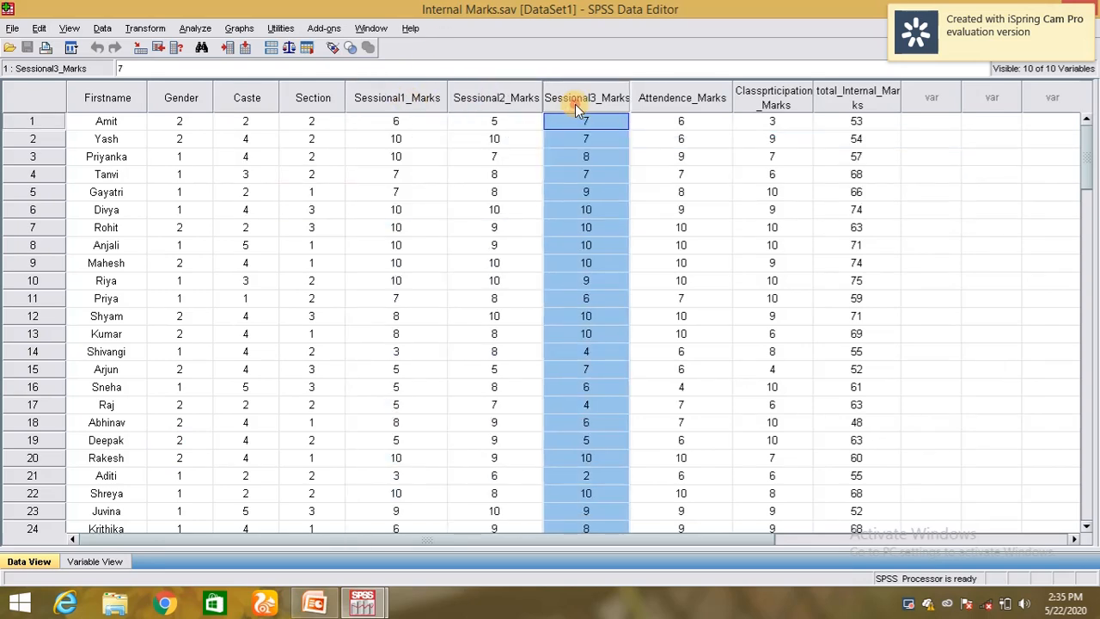
left_click(671, 96)
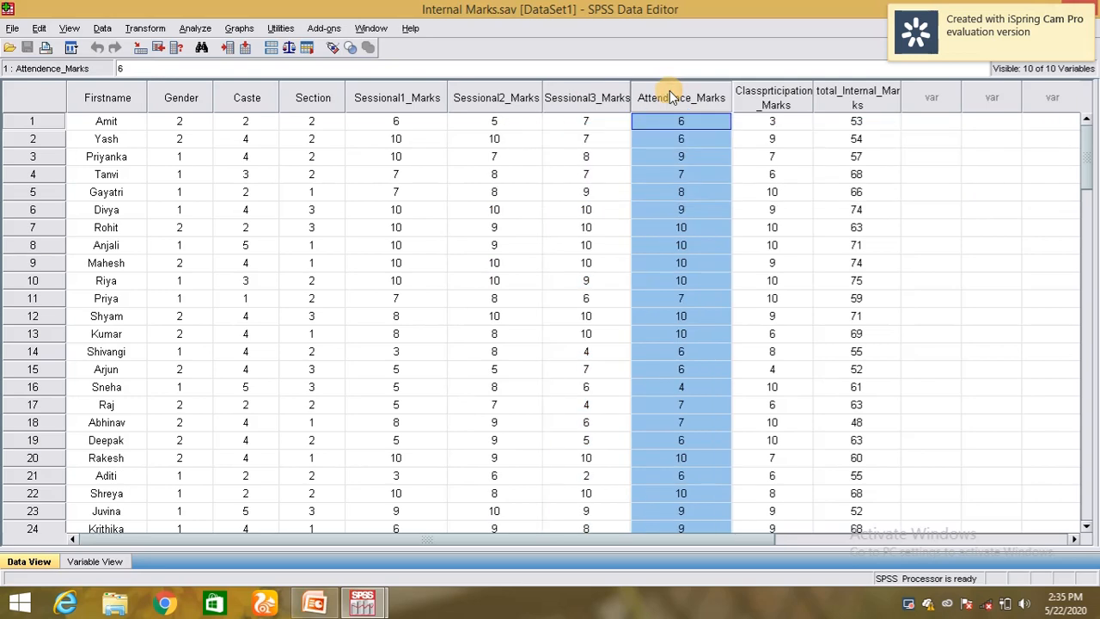
left_click(772, 100)
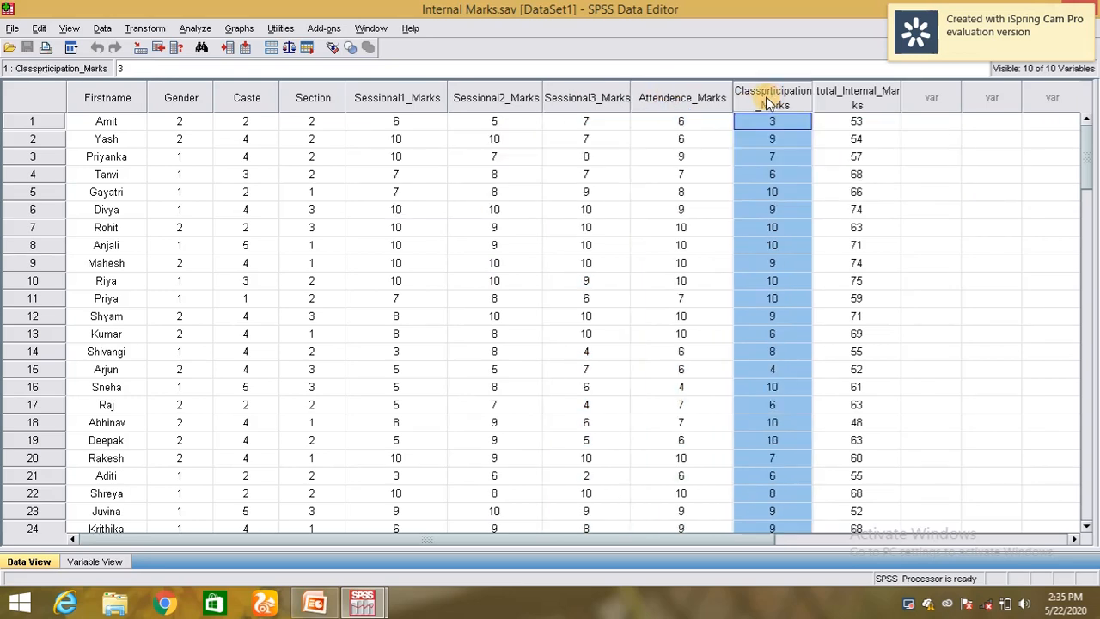
left_click(836, 100)
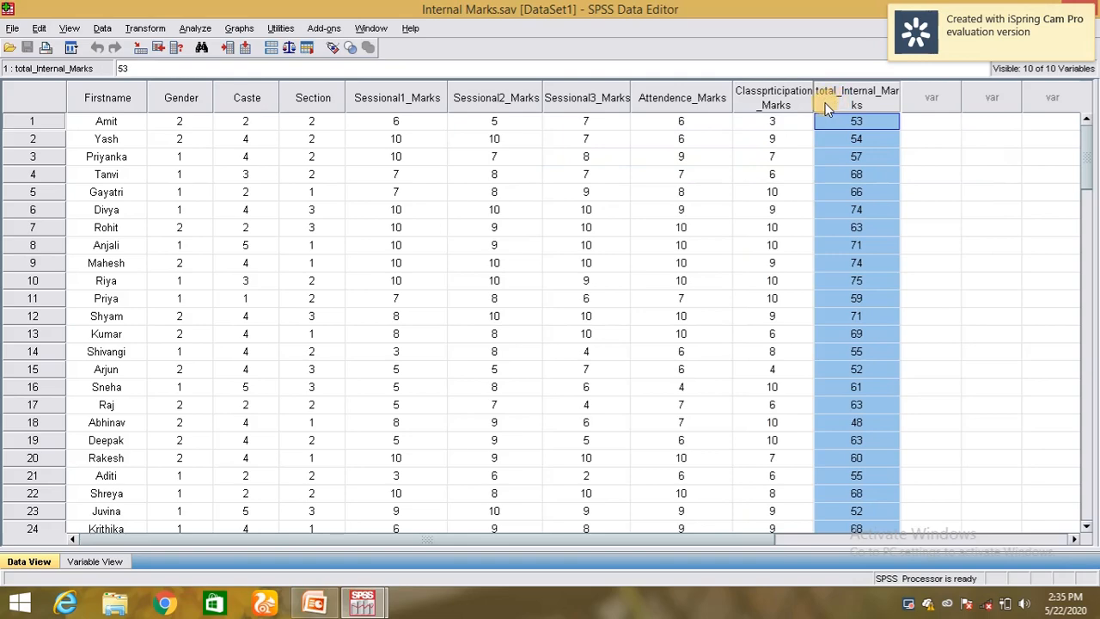
Step: Examine the first-name entry and the coded gender, caste and section values of the first cases
left_click(110, 125)
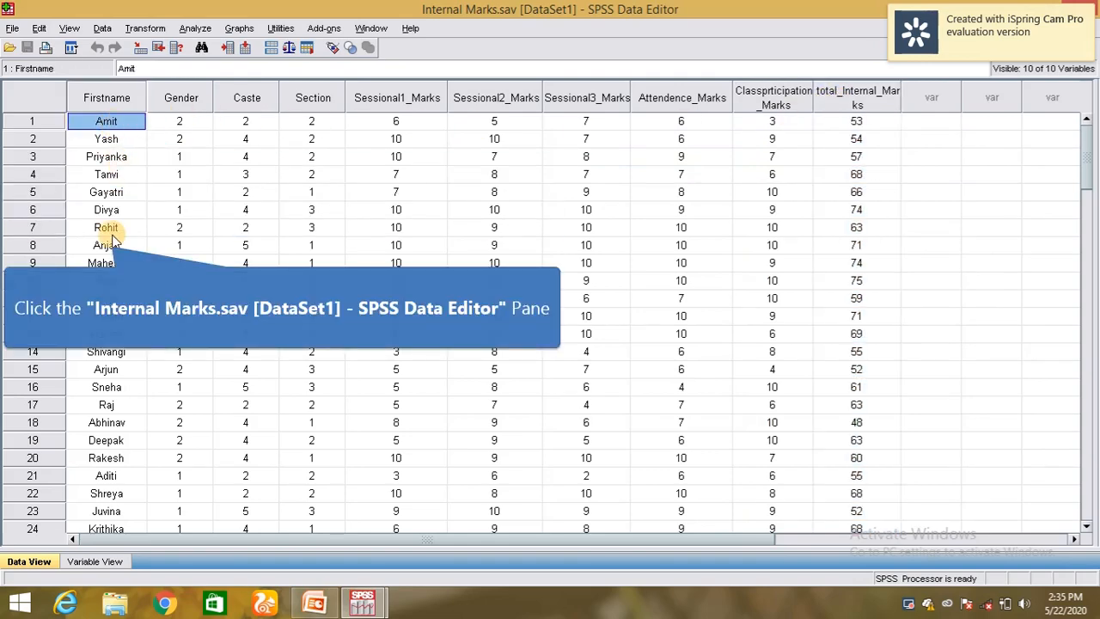
left_click(186, 120)
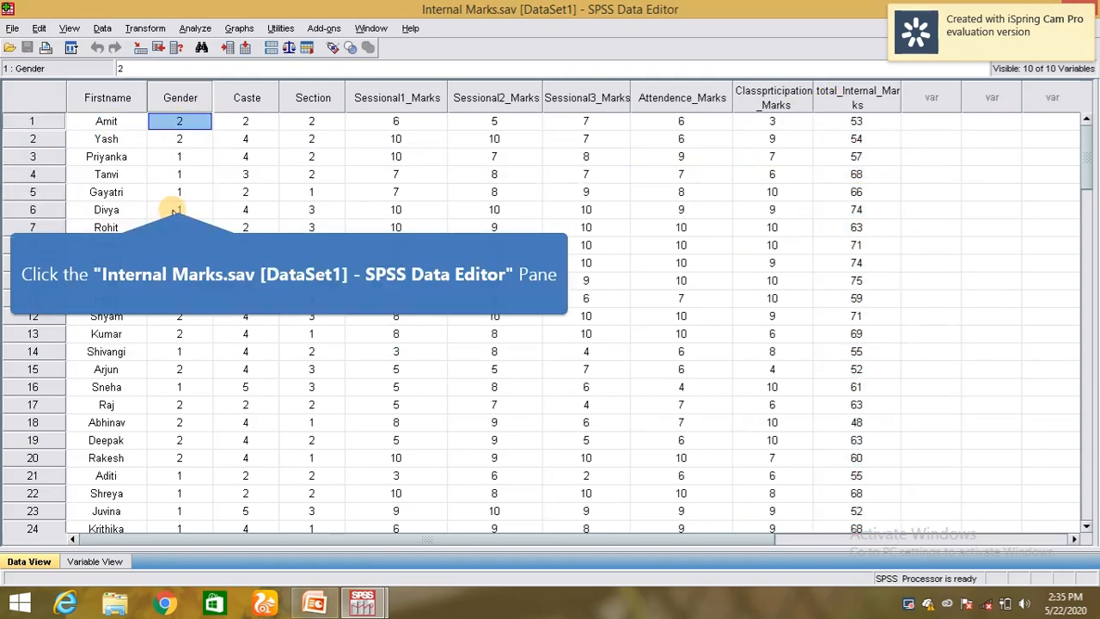
left_click(178, 194)
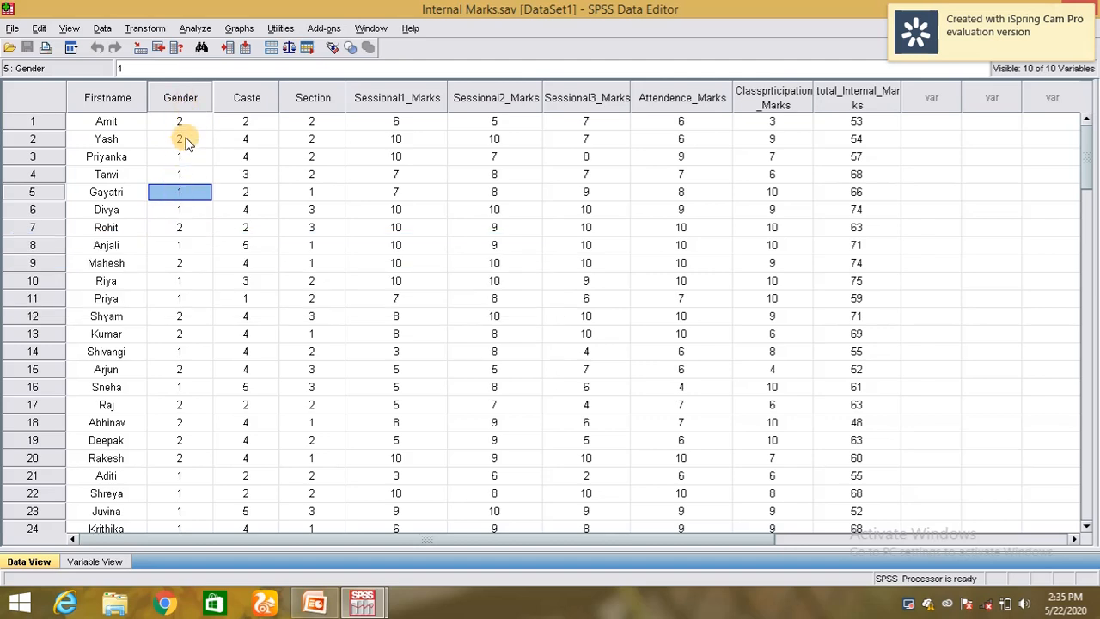
left_click(246, 121)
left_click(323, 122)
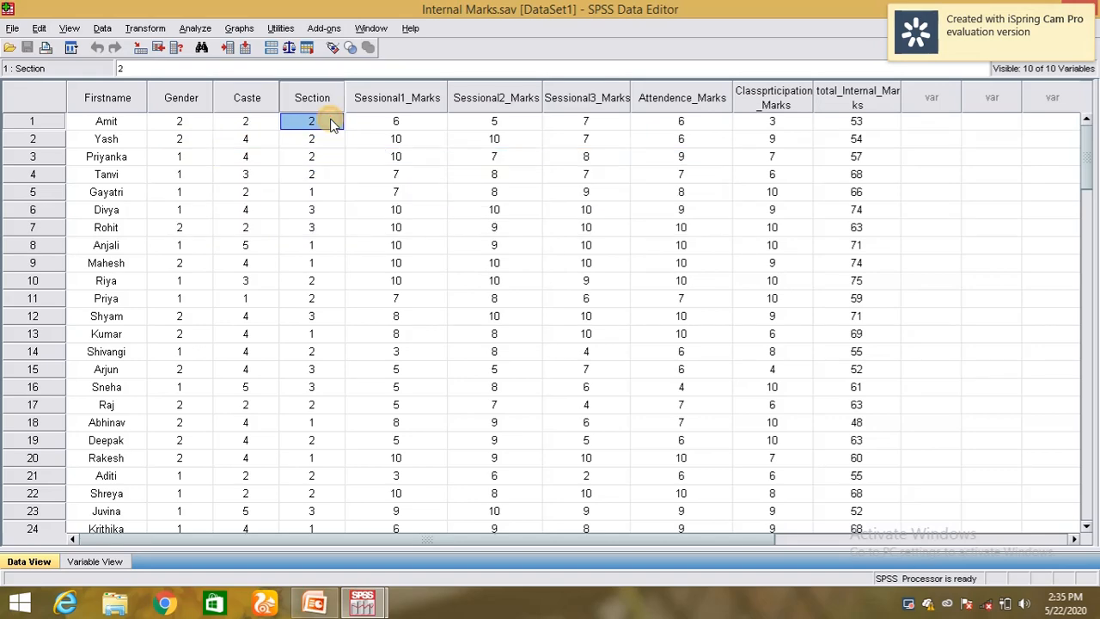
Step: Show the variable definitions and widen the Label column enough to fit the full variable labels
left_click(101, 561)
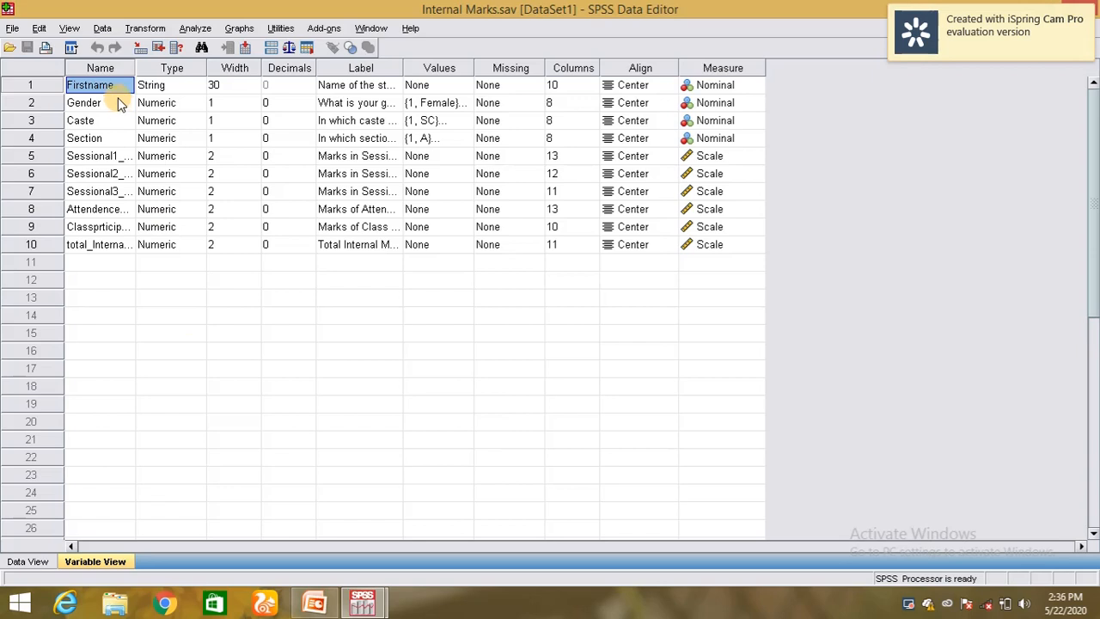
mouse_move(115, 86)
left_mouse_down()
mouse_move(400, 84)
mouse_move(473, 67)
left_mouse_up()
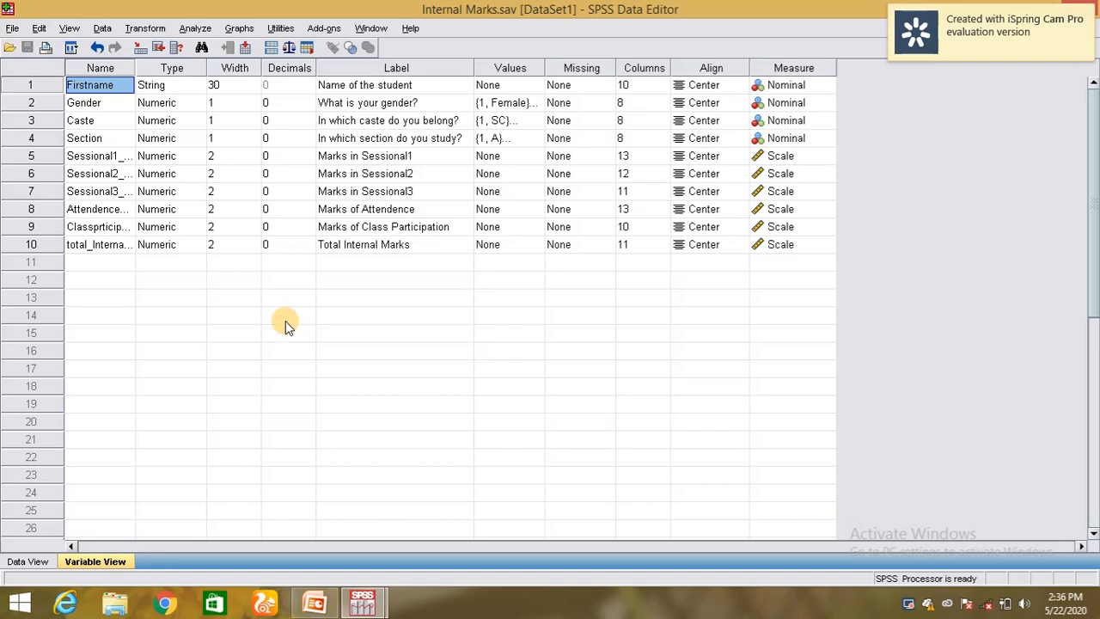
left_click(216, 86)
left_click(249, 90)
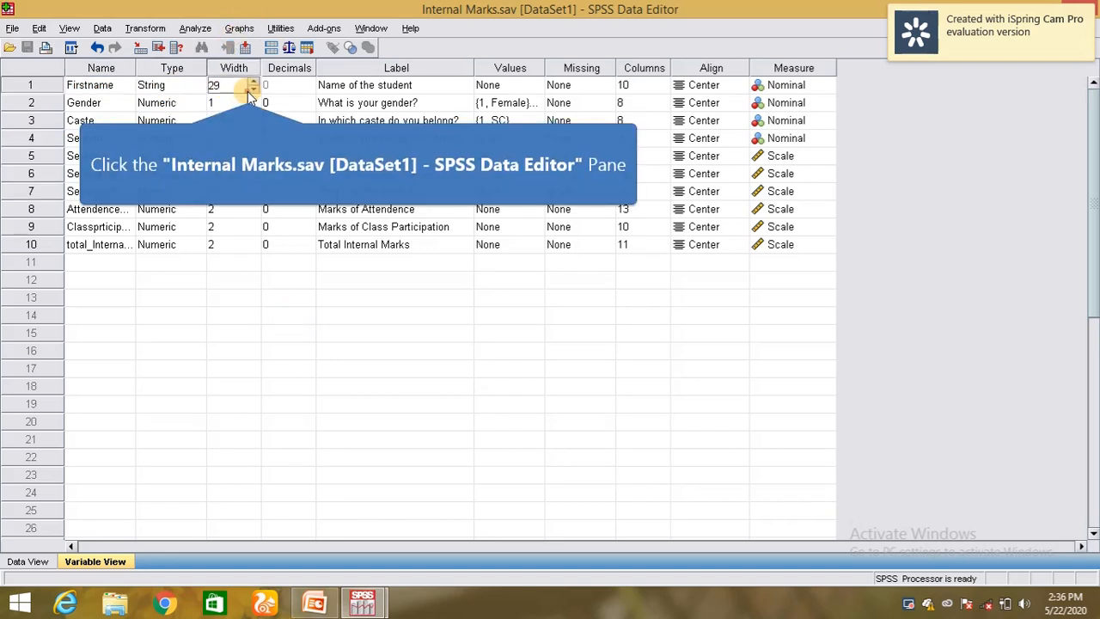
left_click(253, 80)
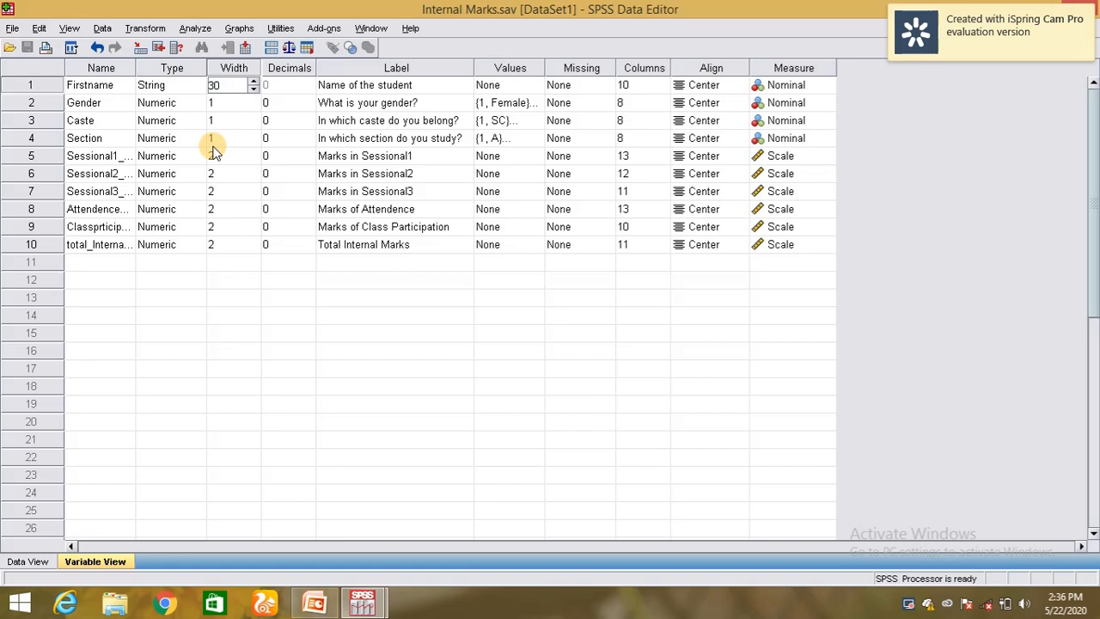
Step: Review the Firstname variable's label, values, missing, columns, alignment and measure settings
left_click(393, 87)
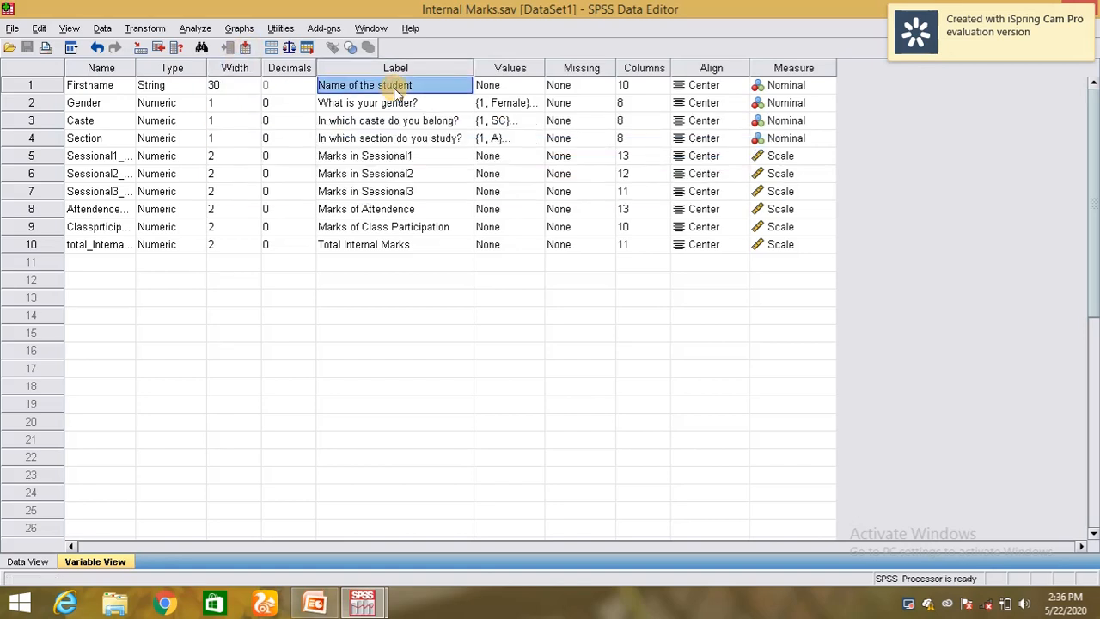
left_click(497, 88)
left_click(582, 86)
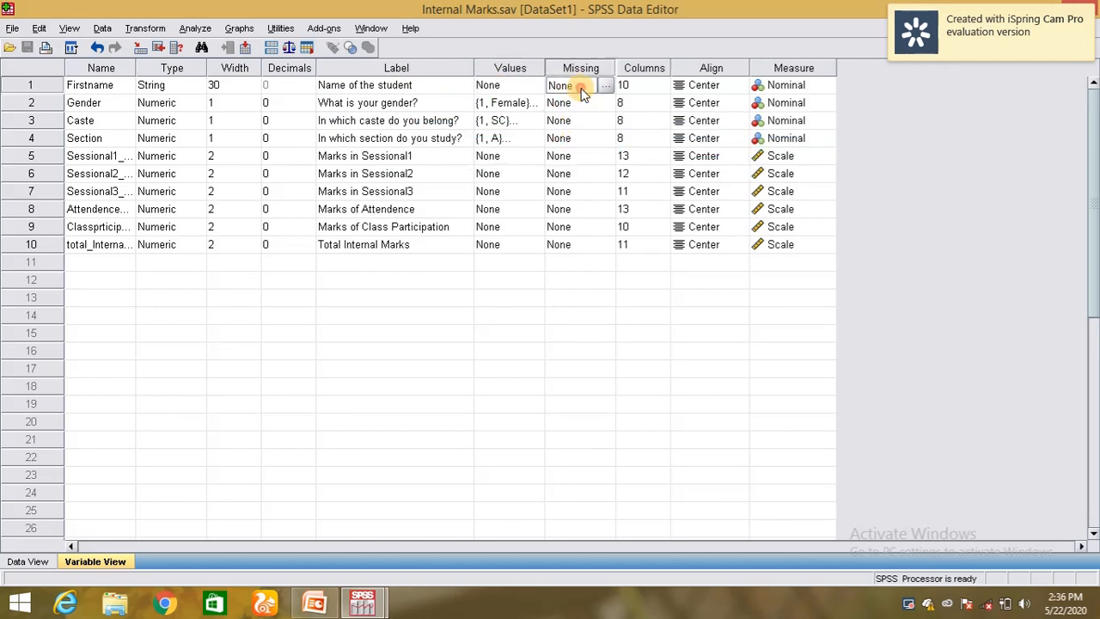
left_click(628, 87)
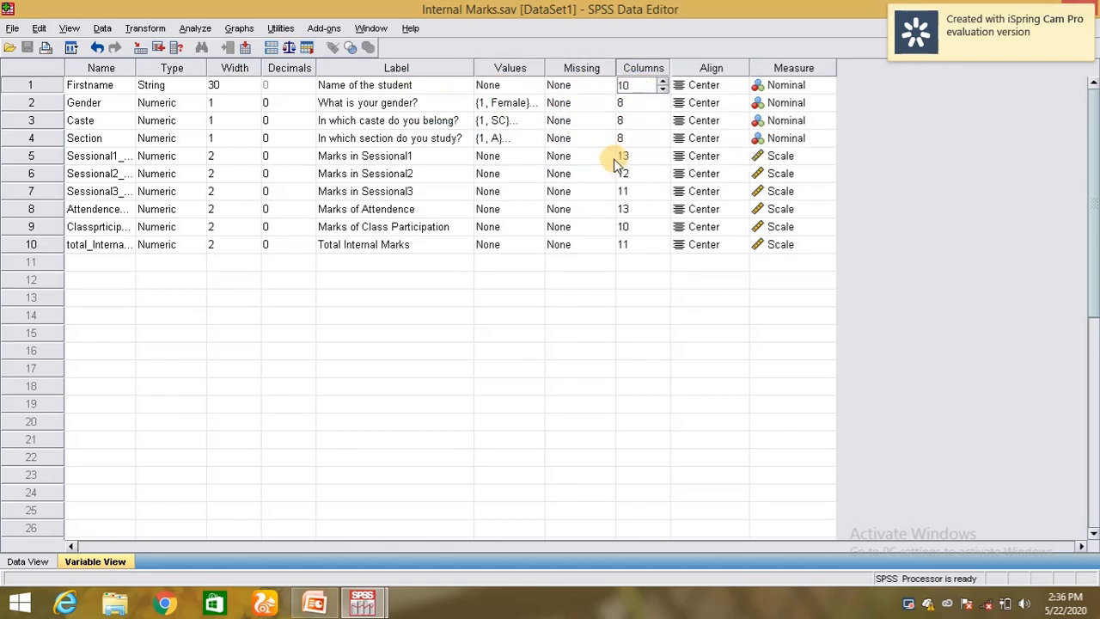
left_click(721, 86)
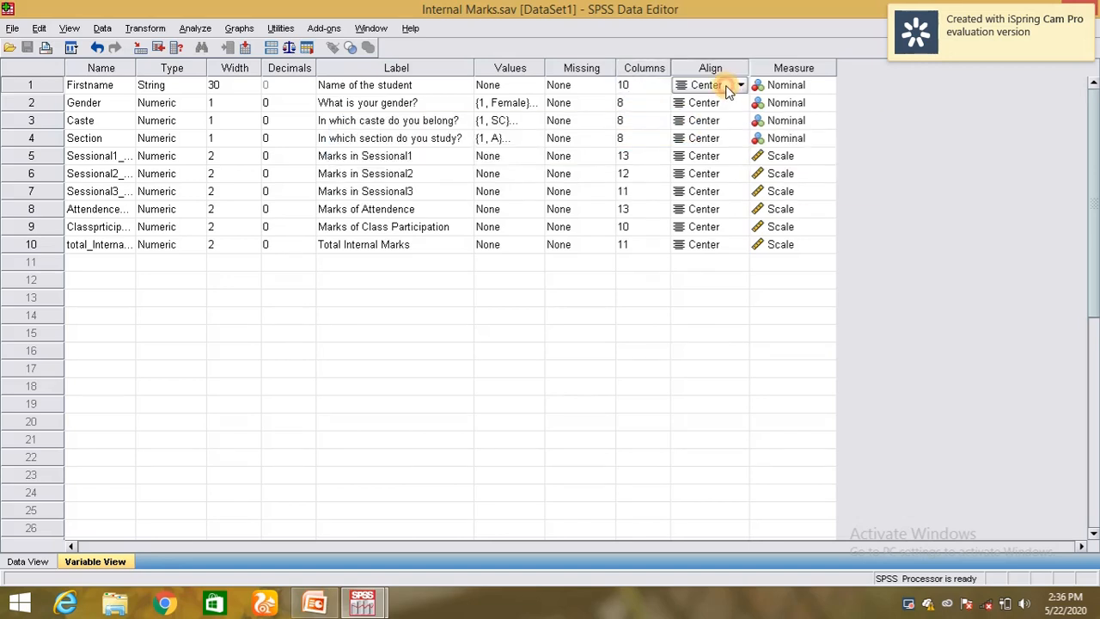
left_click(782, 87)
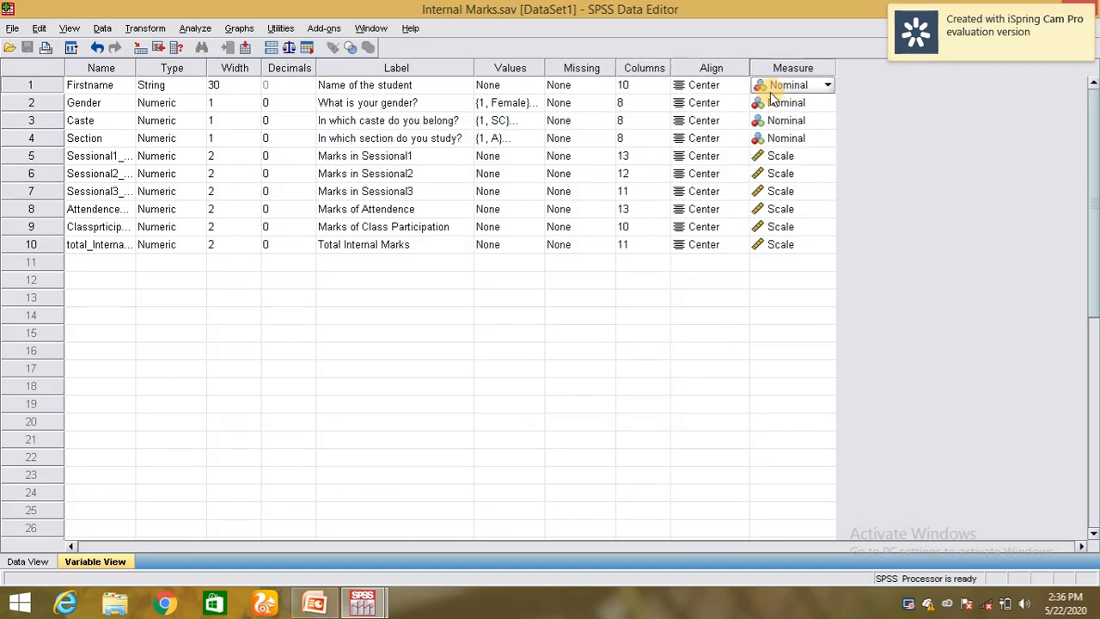
Step: Review the value labels defined for the Gender variable and close the dialog
left_click(418, 104)
left_click(506, 103)
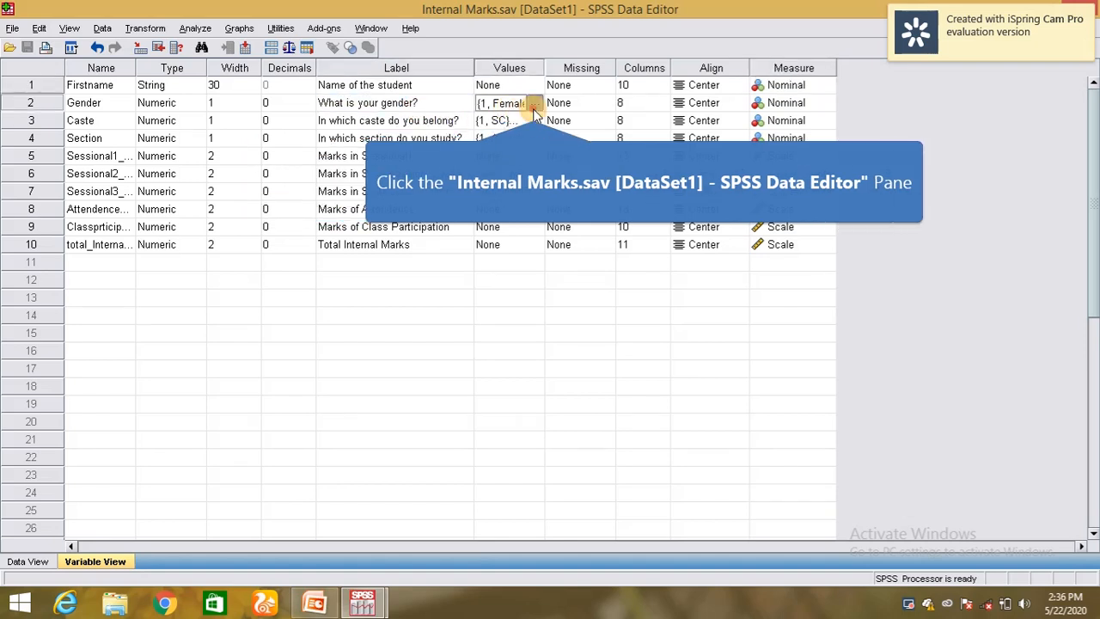
left_click(534, 105)
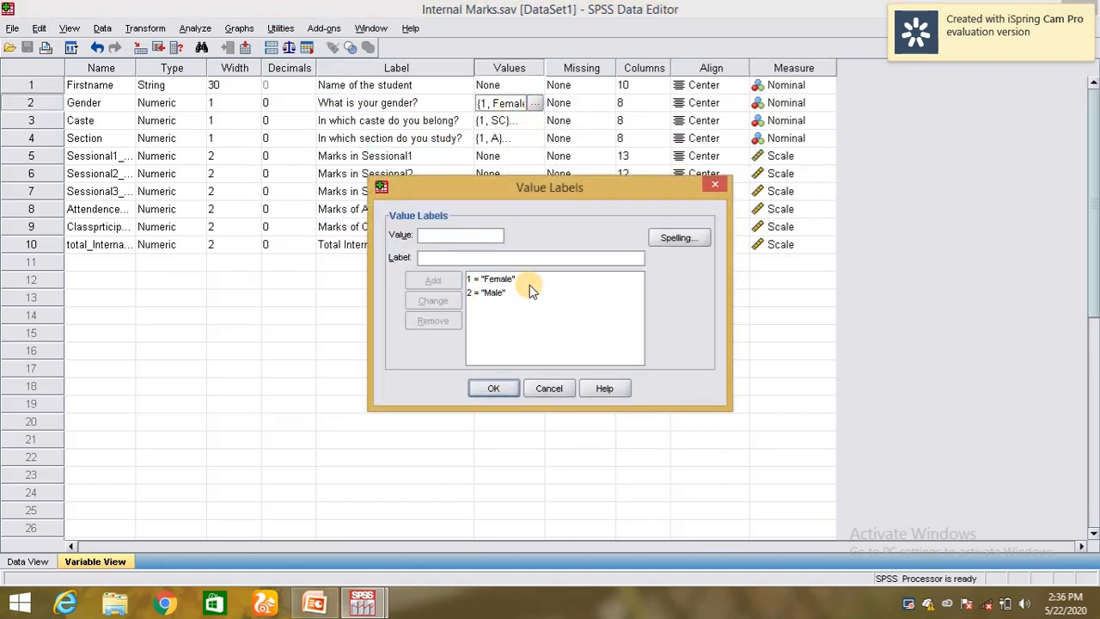
left_click(489, 386)
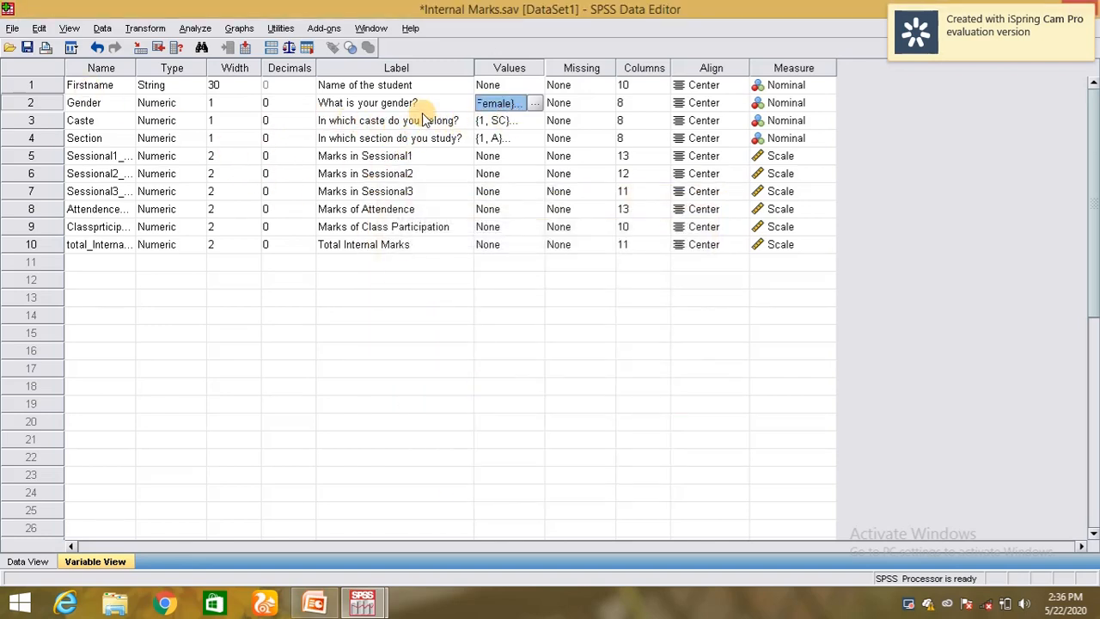
Step: Review the value labels defined for the Caste variable and close the dialog
left_click(537, 120)
left_click(535, 120)
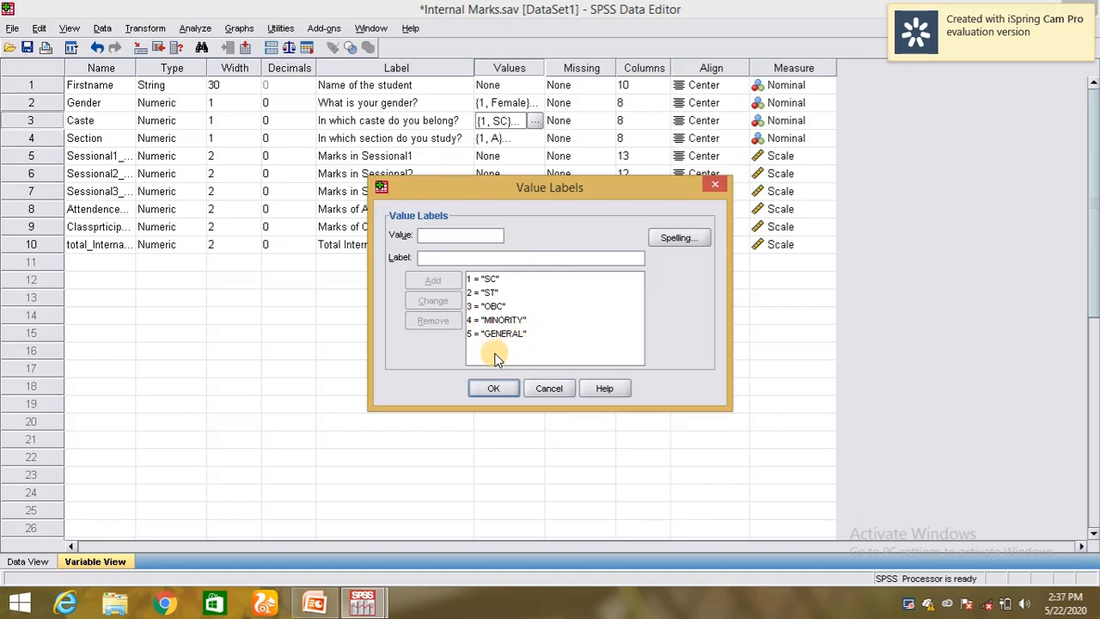
left_click(494, 387)
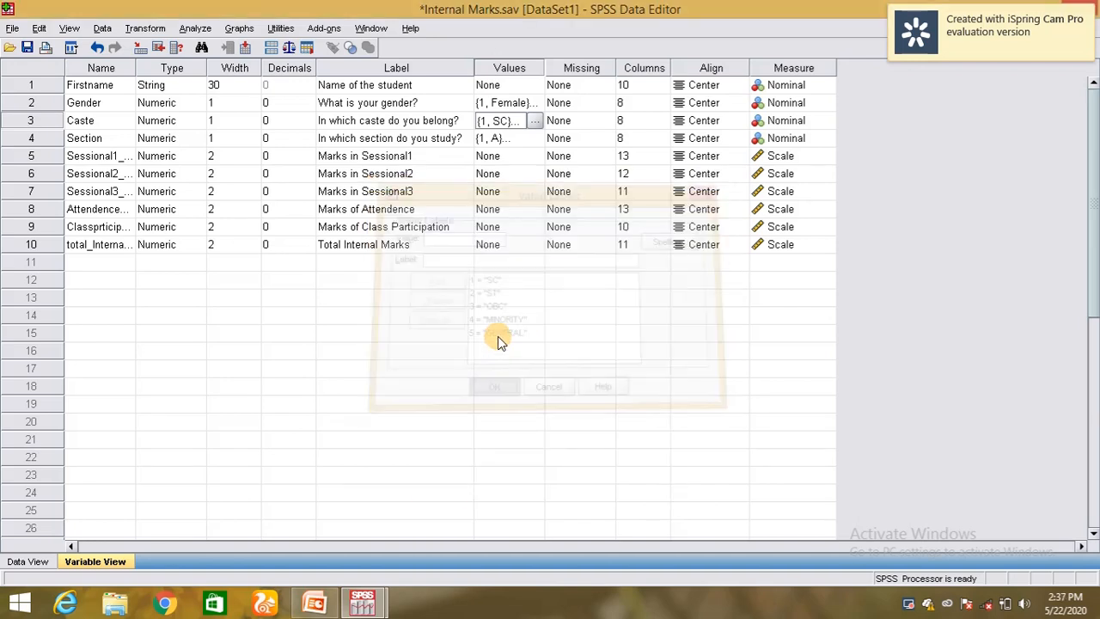
Step: Review the value labels defined for the Section variable and close the dialog
left_click(495, 139)
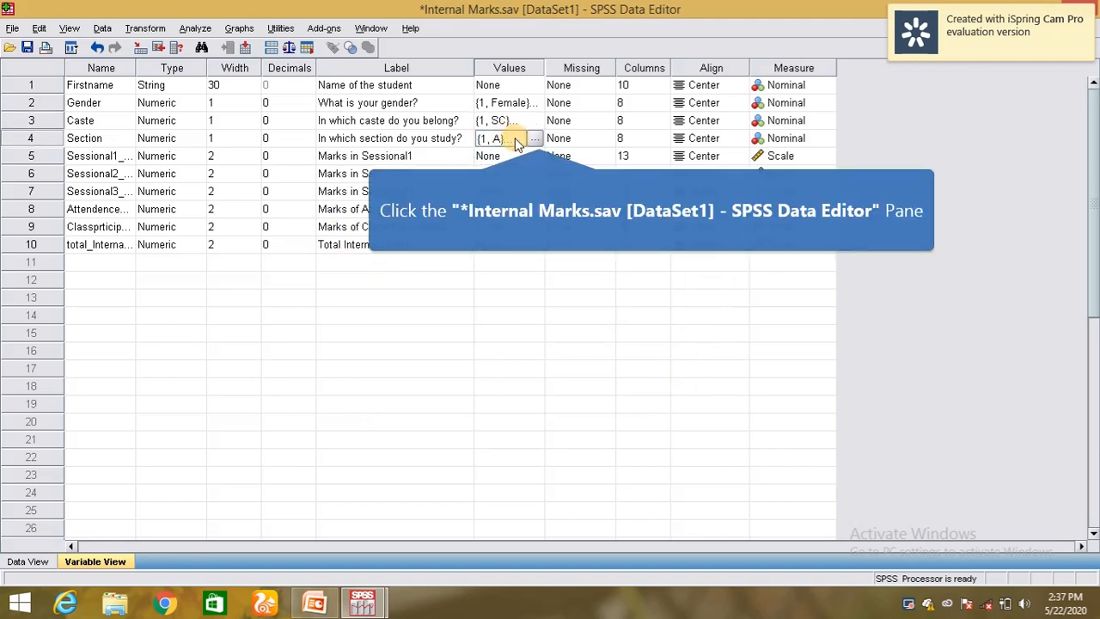
left_click(536, 138)
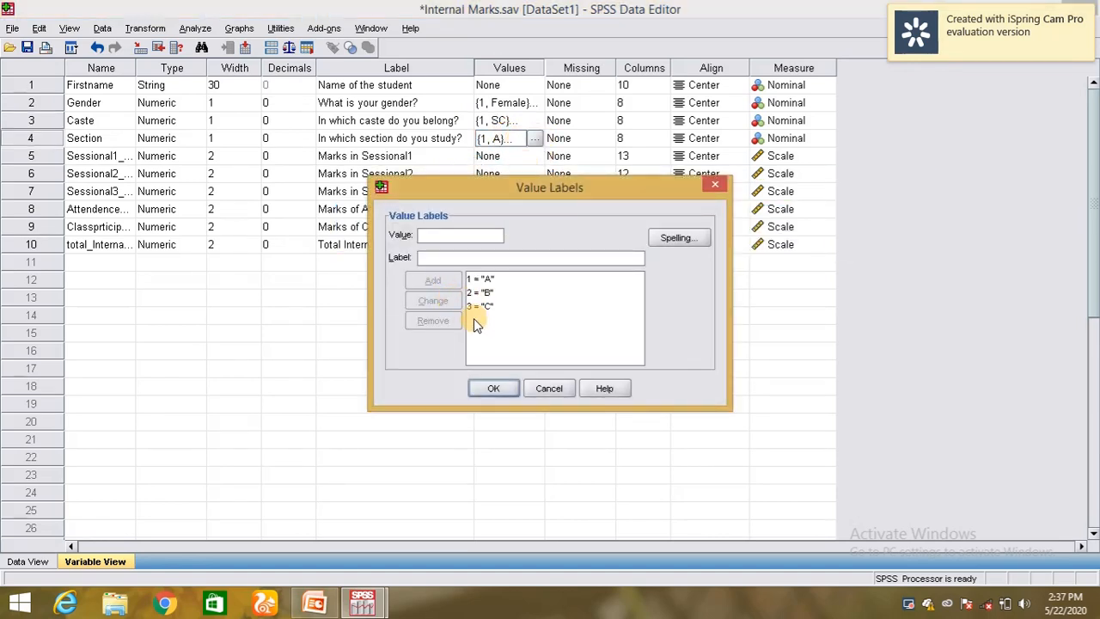
left_click(489, 389)
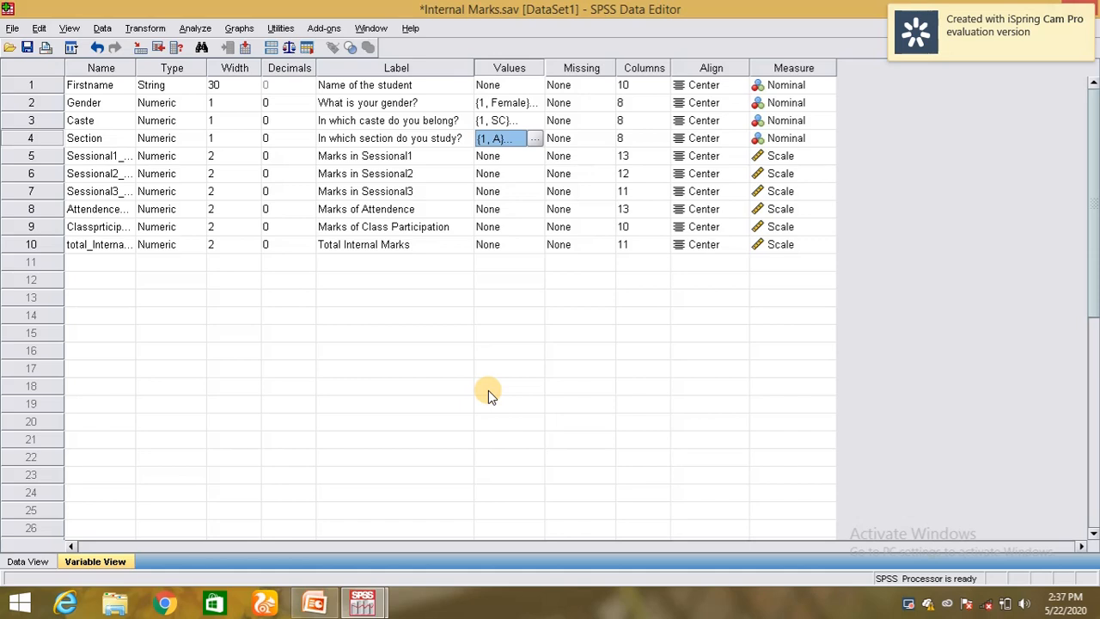
Step: Set up a Case Summaries report with Total Internal Marks as the variable and gender as the grouping variable
left_click(36, 562)
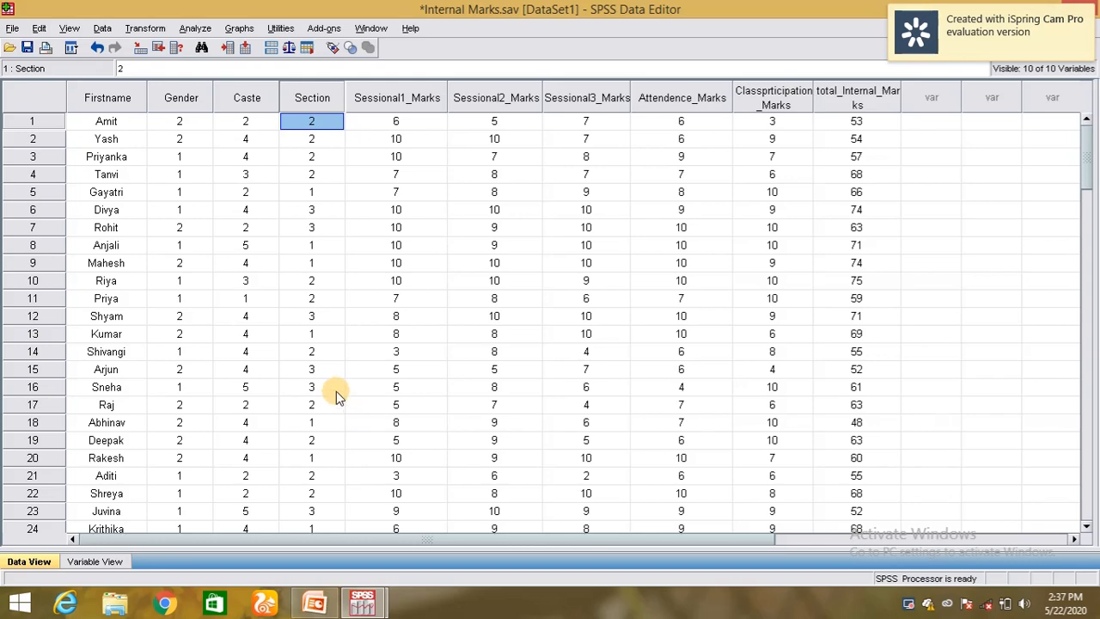
left_click(196, 29)
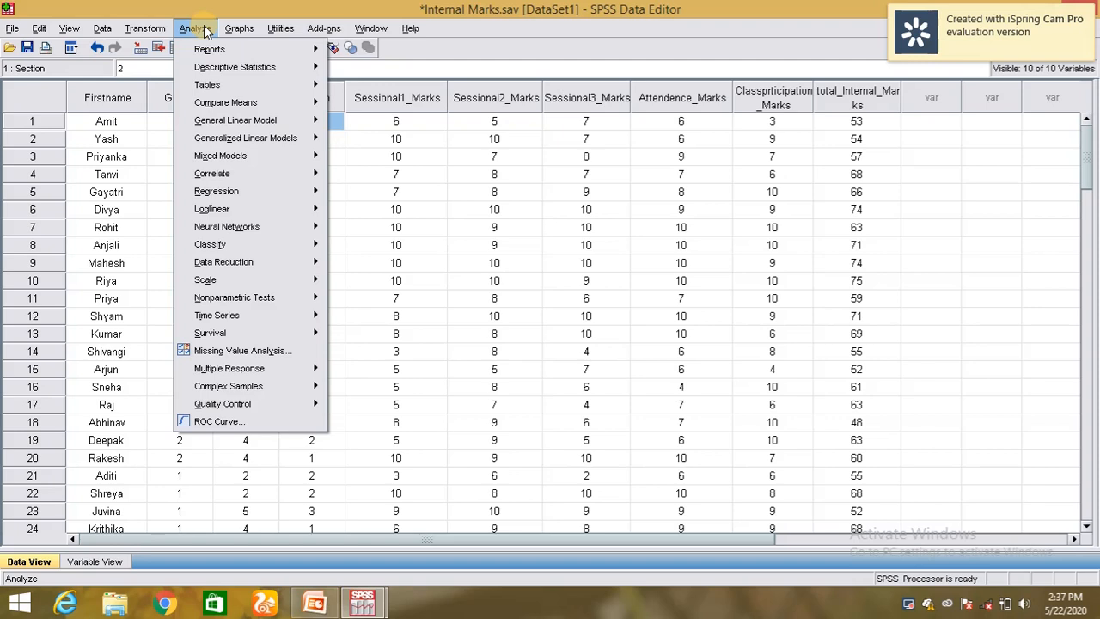
mouse_move(209, 49)
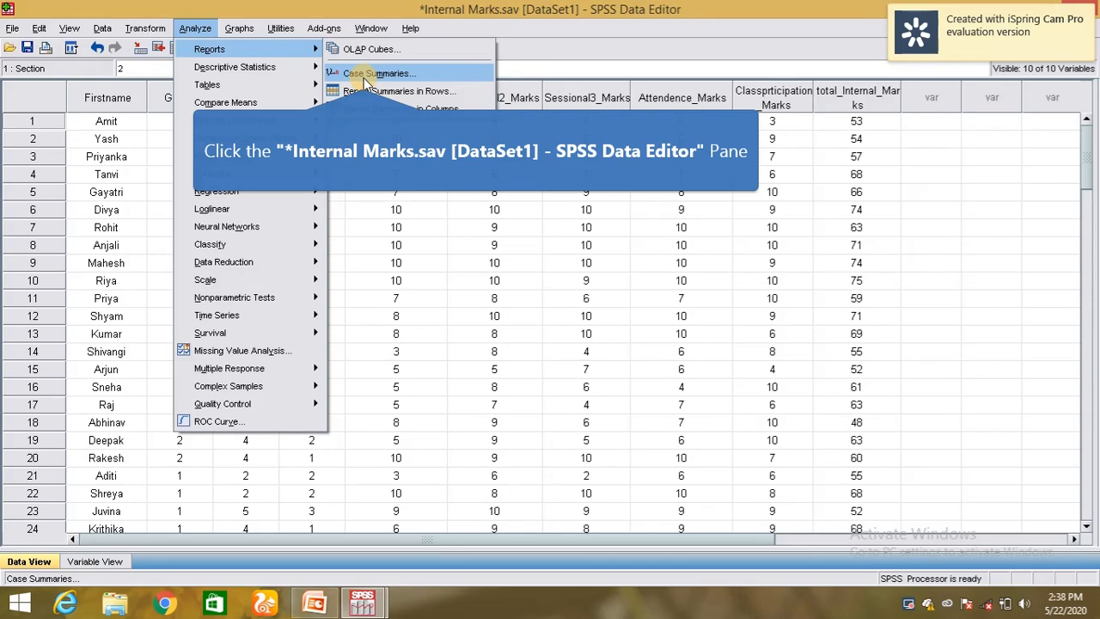
left_click(365, 76)
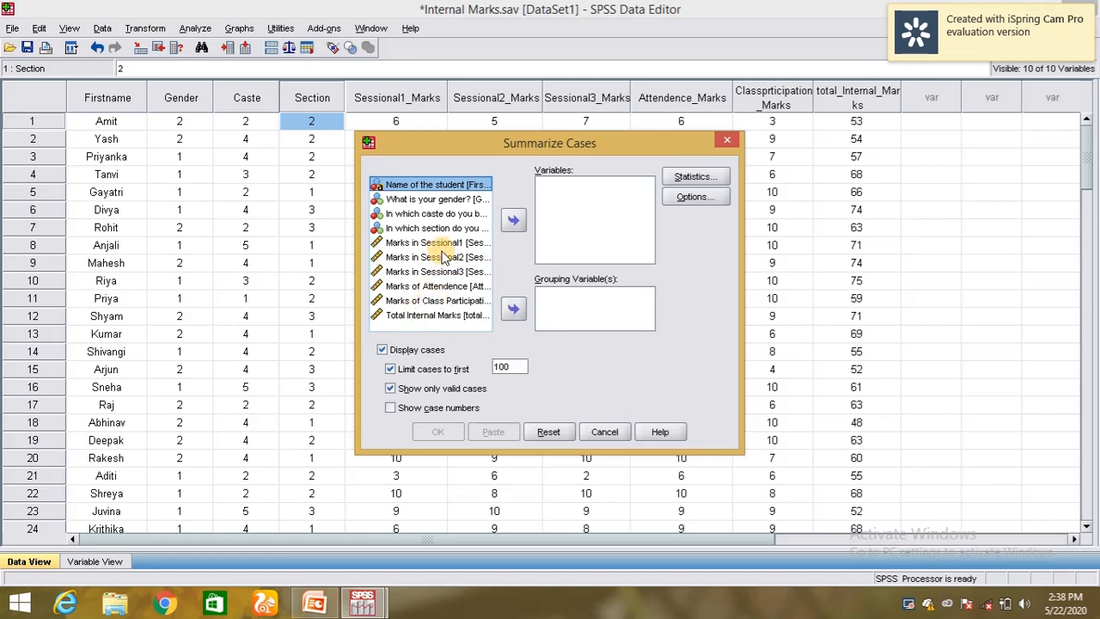
left_click(422, 315)
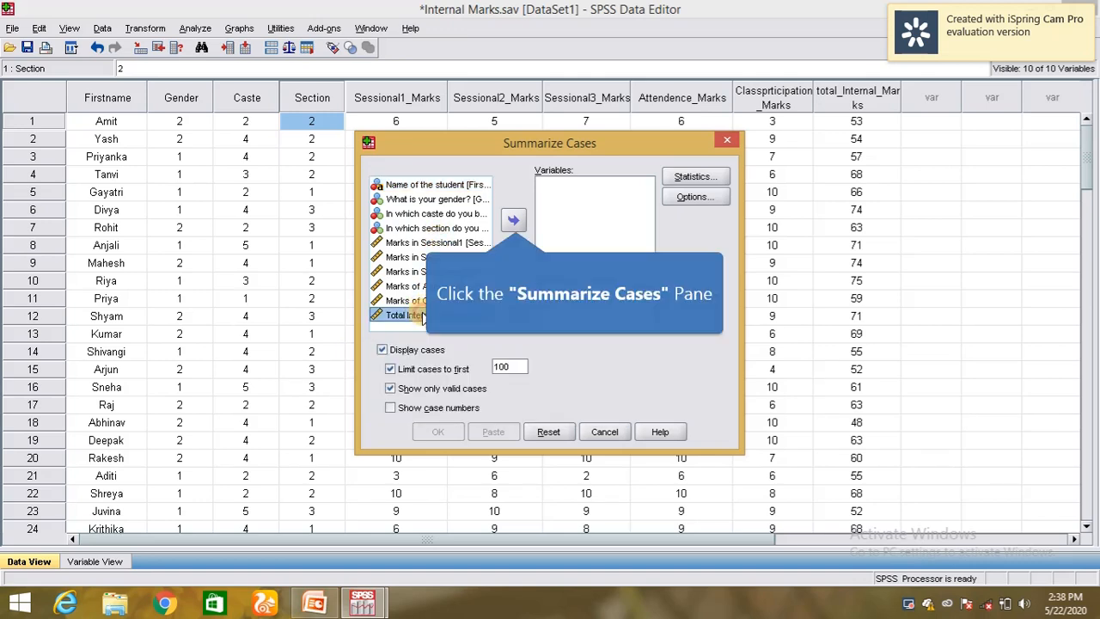
left_click(513, 220)
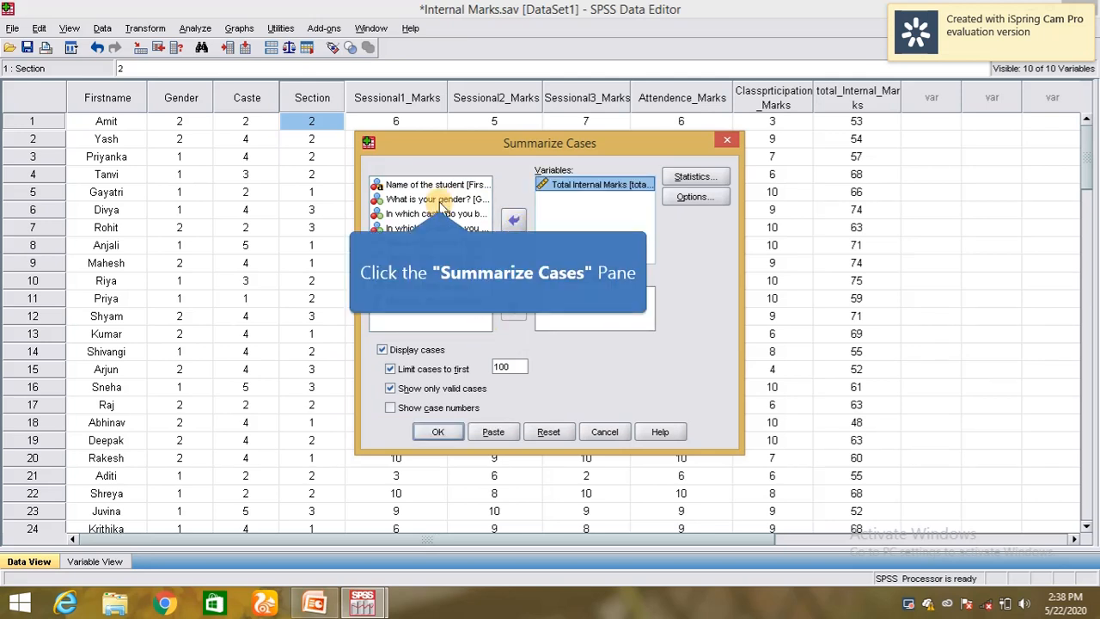
left_click(439, 200)
left_click(513, 309)
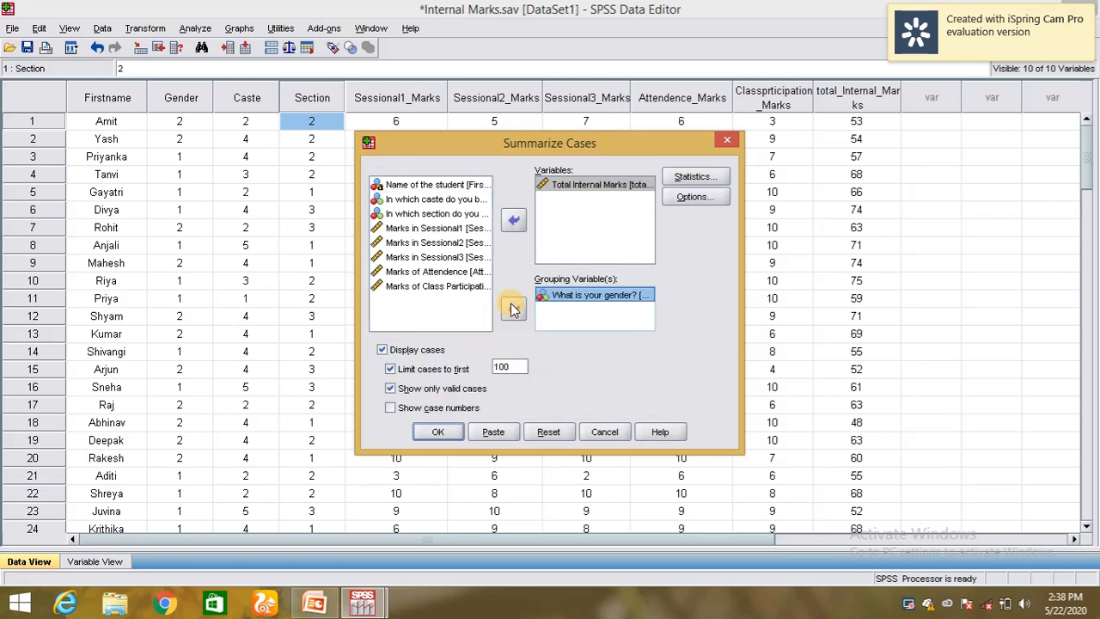
Step: Add Mean to the cell statistics of the summary report alongside Number of Cases
left_click(695, 179)
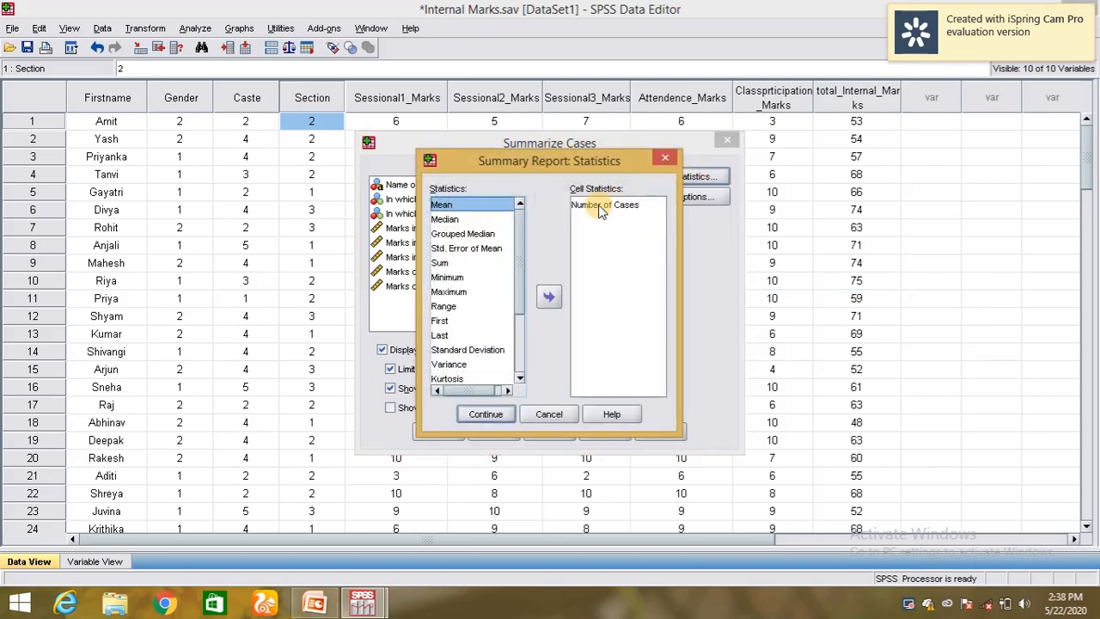
left_click_drag(443, 208, 518, 227)
left_click(549, 297)
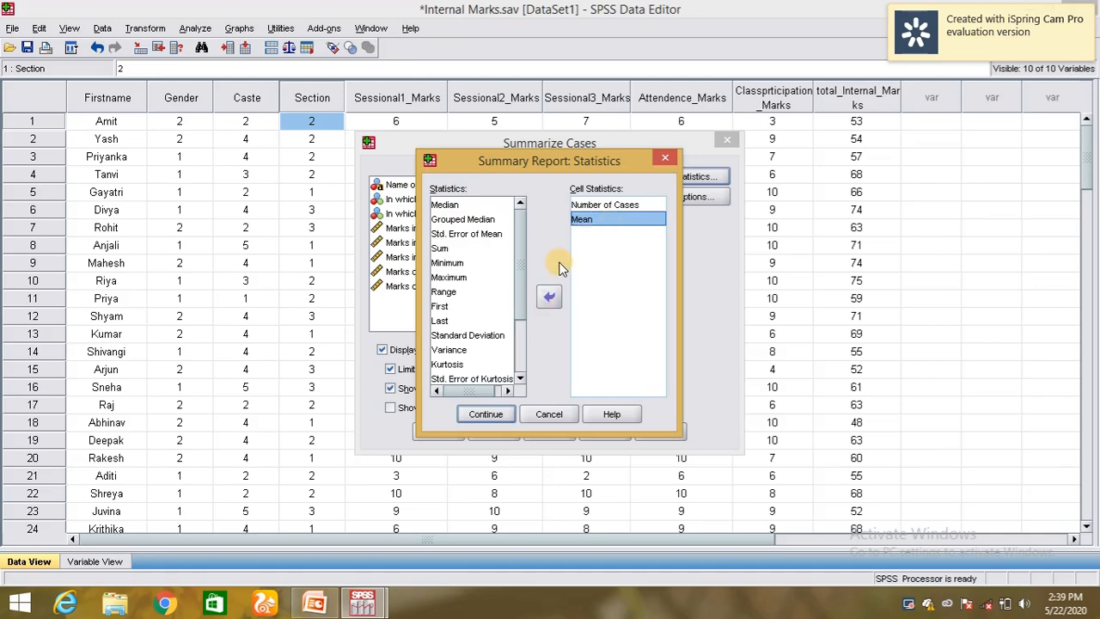
left_click(486, 416)
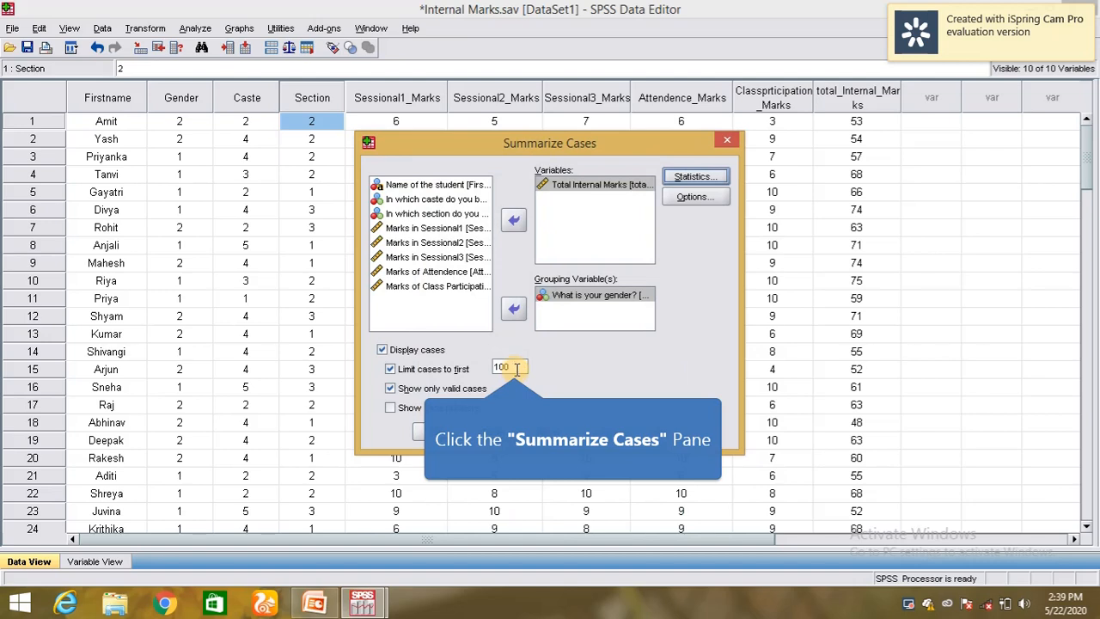
Step: Limit the displayed cases to the first 105 and run the case summaries report
left_click(516, 366)
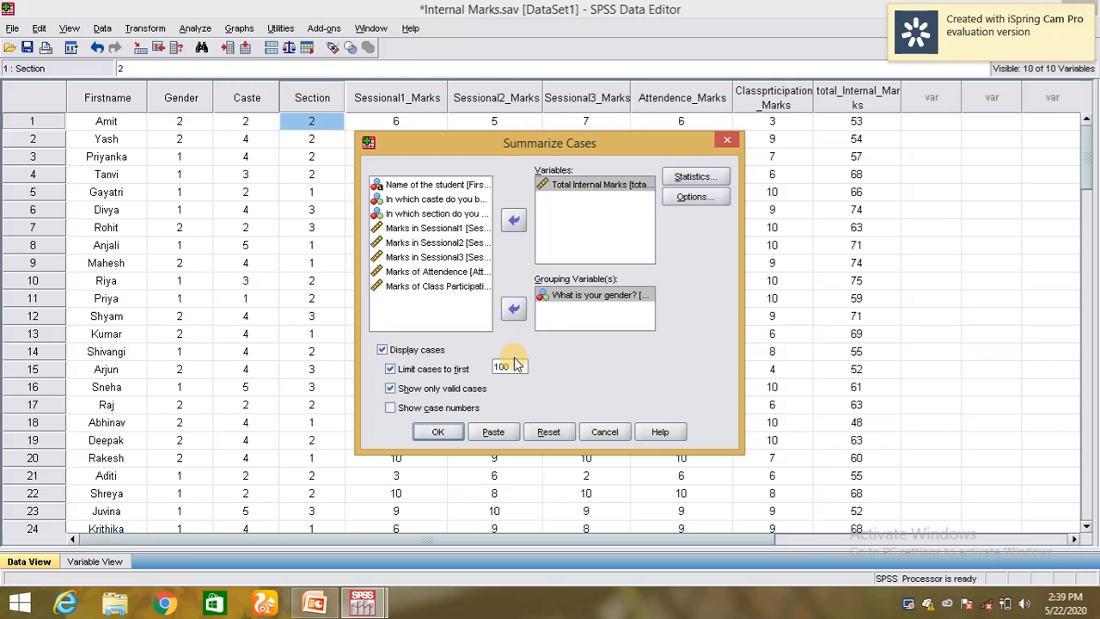
key("BackSpace")
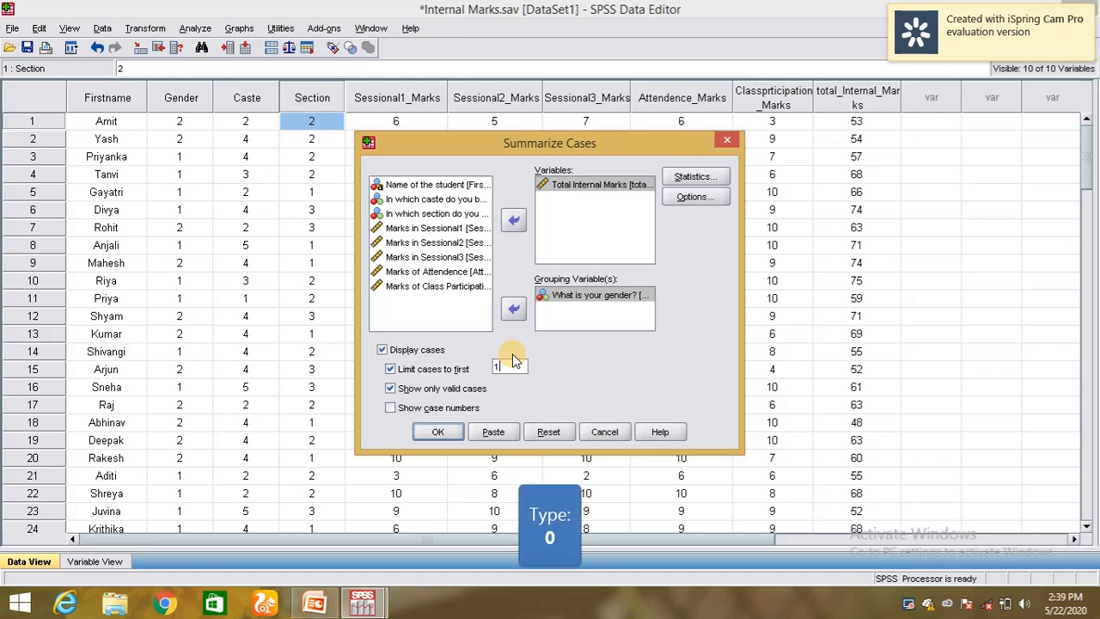
type("05")
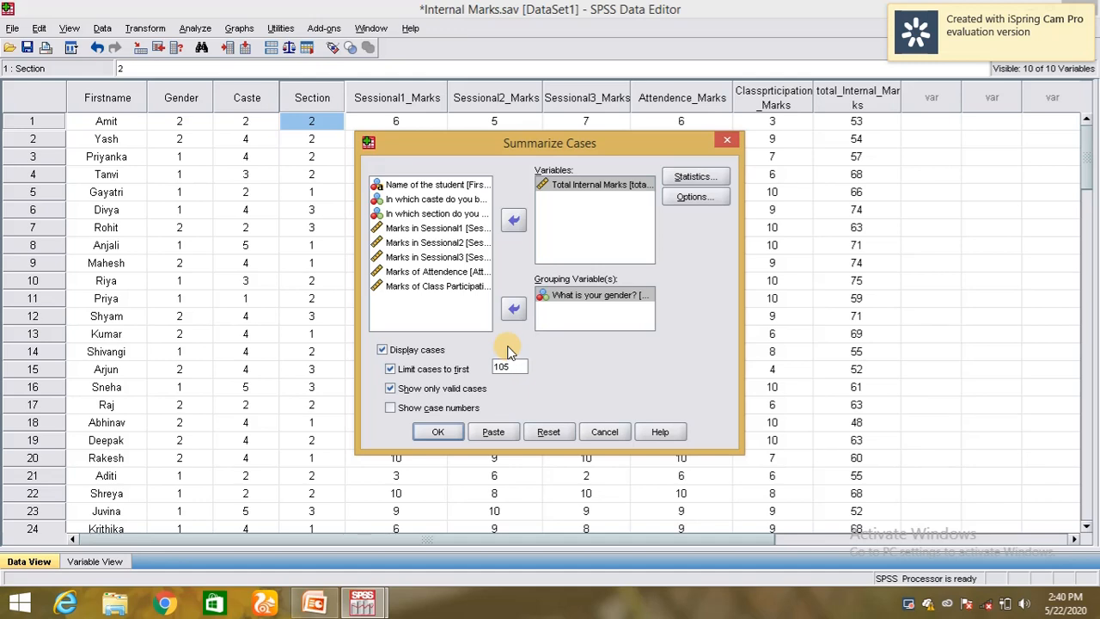
left_click(453, 435)
left_click(453, 432)
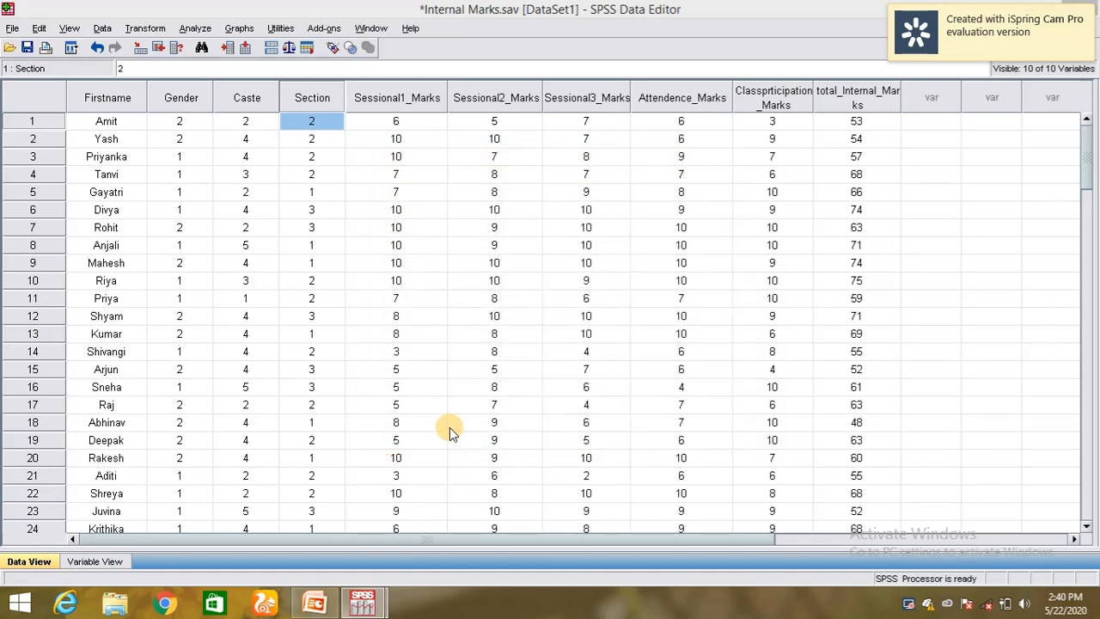
Step: Switch to the output viewer, examine the case processing summary and the total internal marks by gender, and maximize the window
left_click(364, 604)
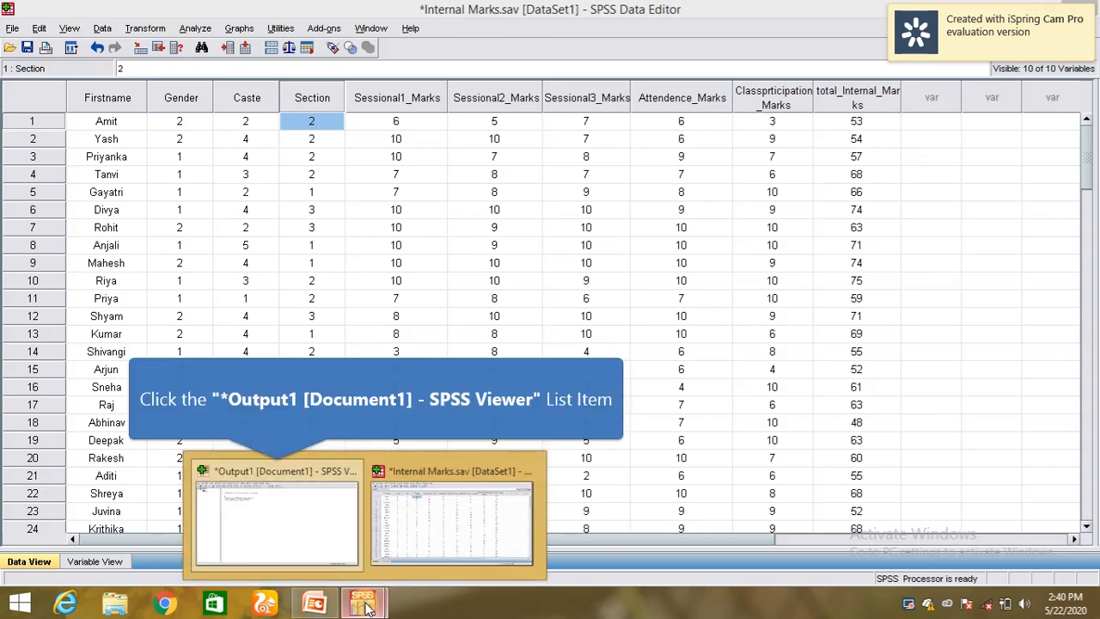
left_click(321, 534)
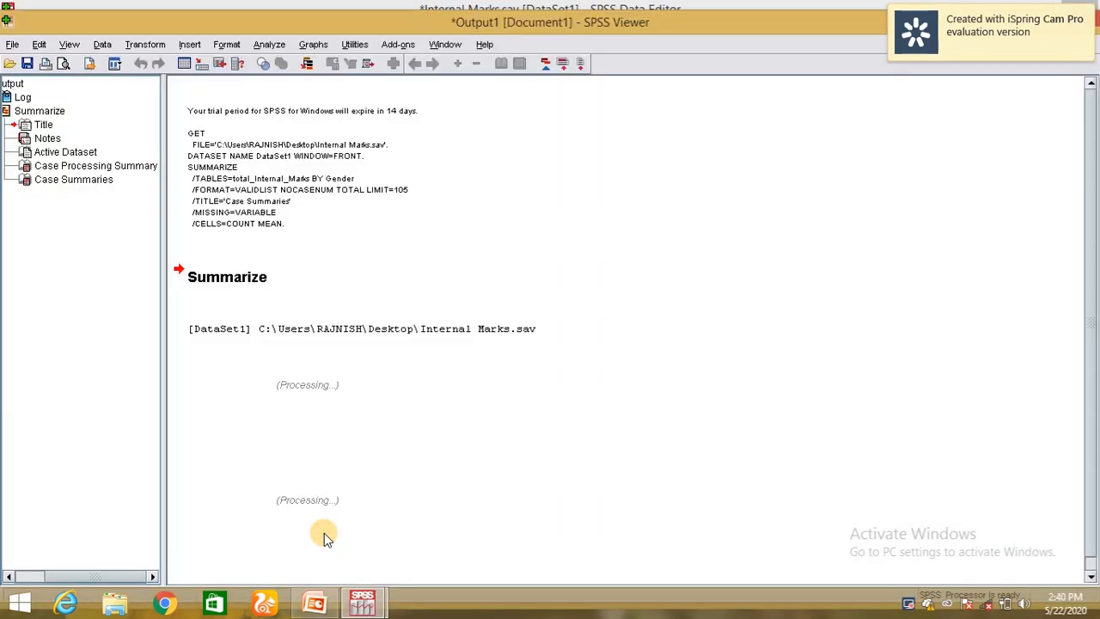
scroll(516, 315, "down", 1)
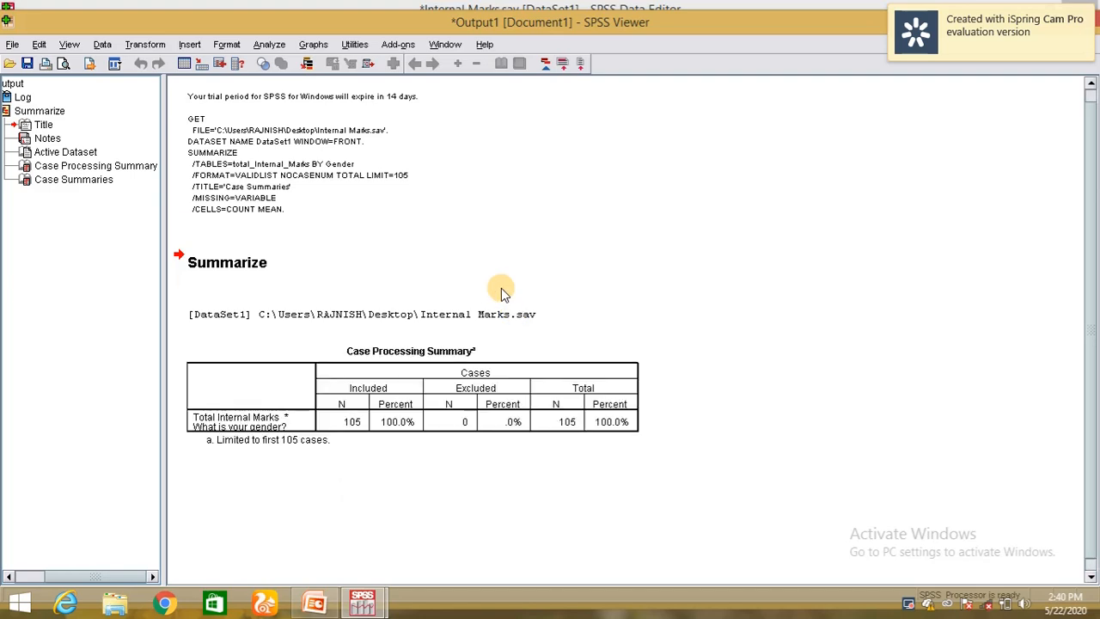
left_click(1093, 206)
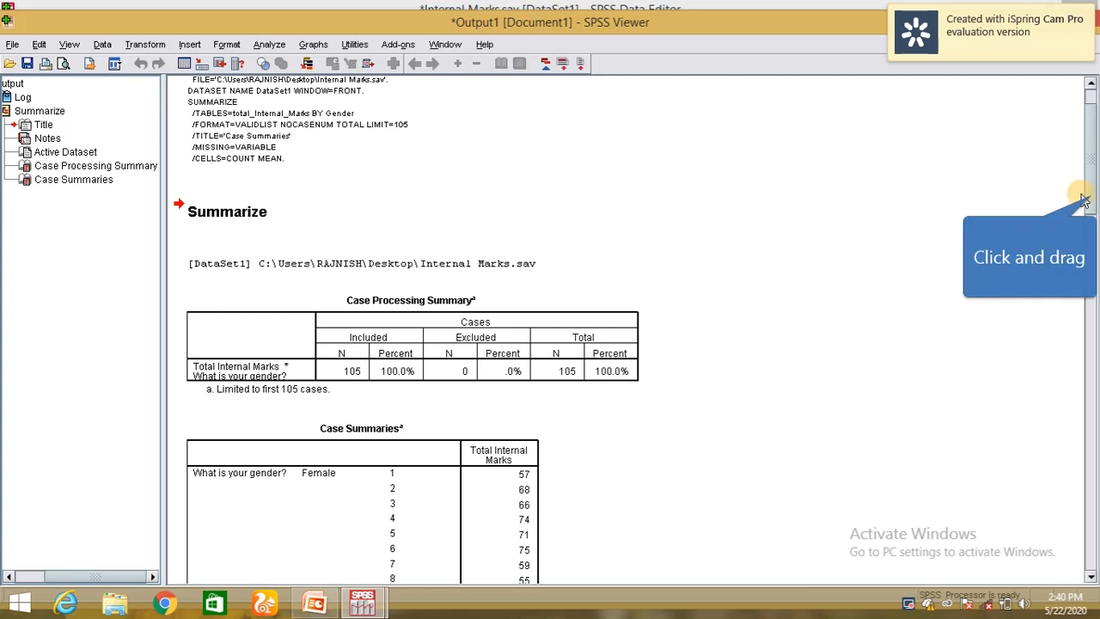
left_click_drag(1088, 192, 1093, 226)
scroll(1094, 225, "down", 3)
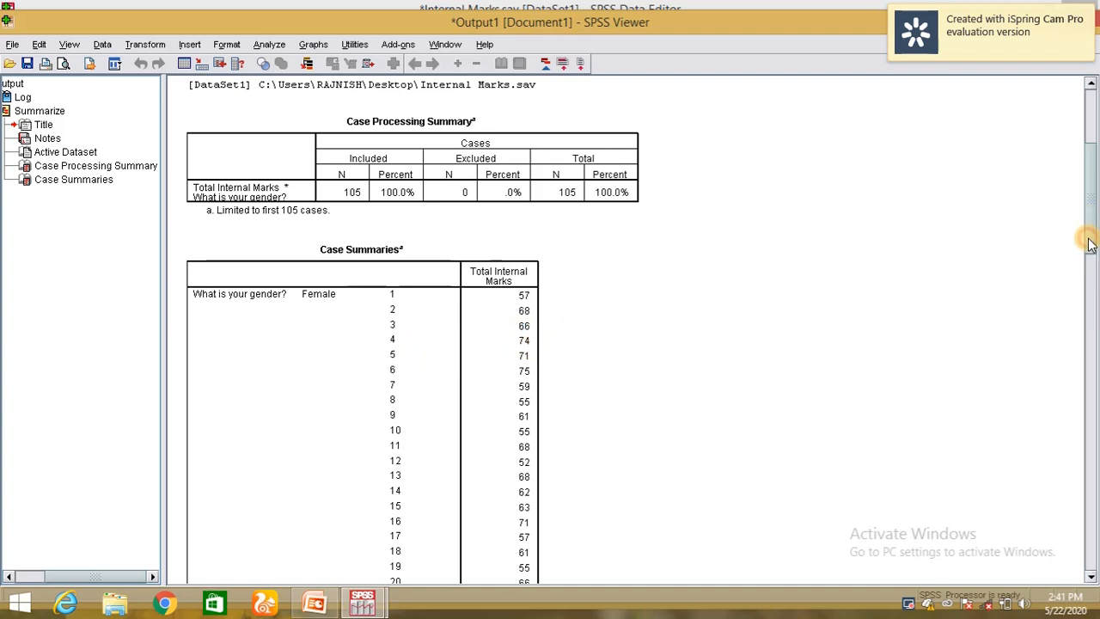
left_click_drag(1088, 239, 1093, 430)
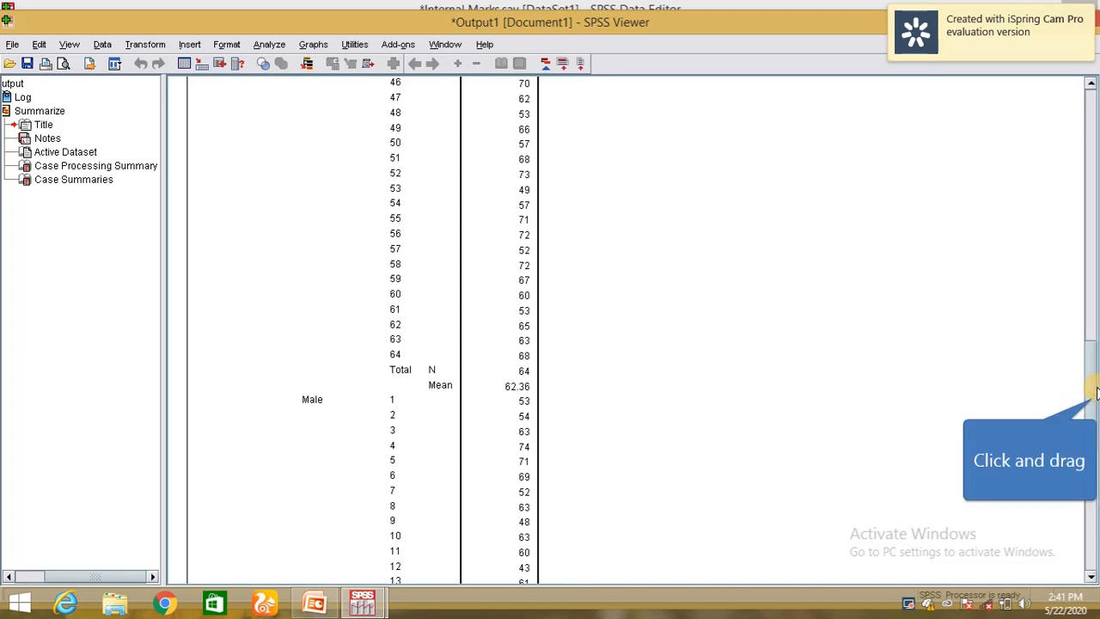
left_click_drag(1092, 379, 1088, 524)
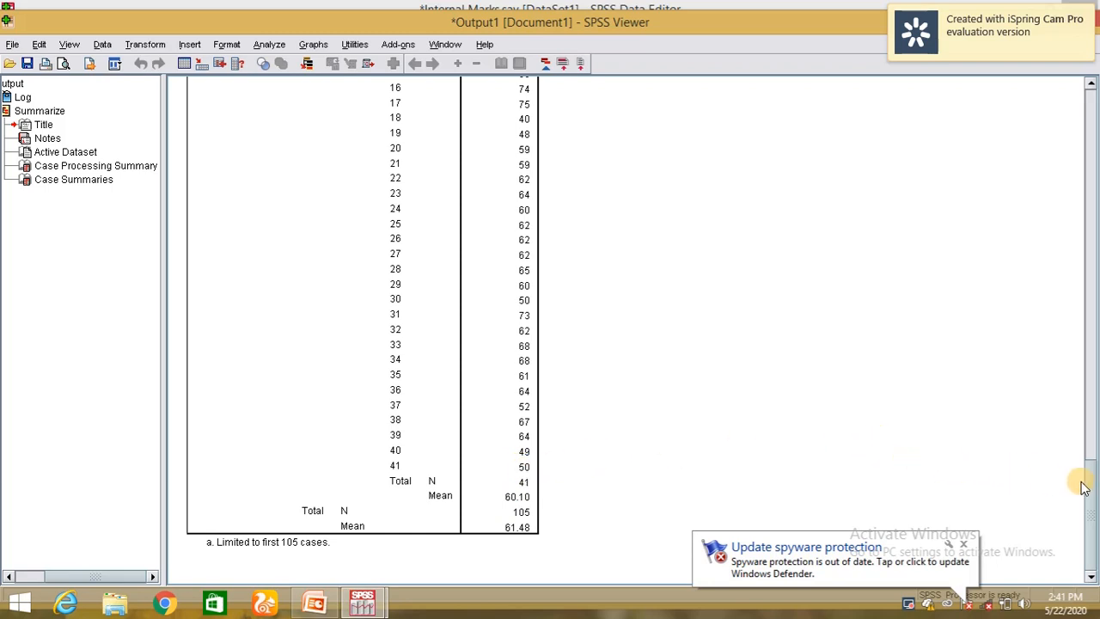
left_click_drag(1083, 487, 1097, 376)
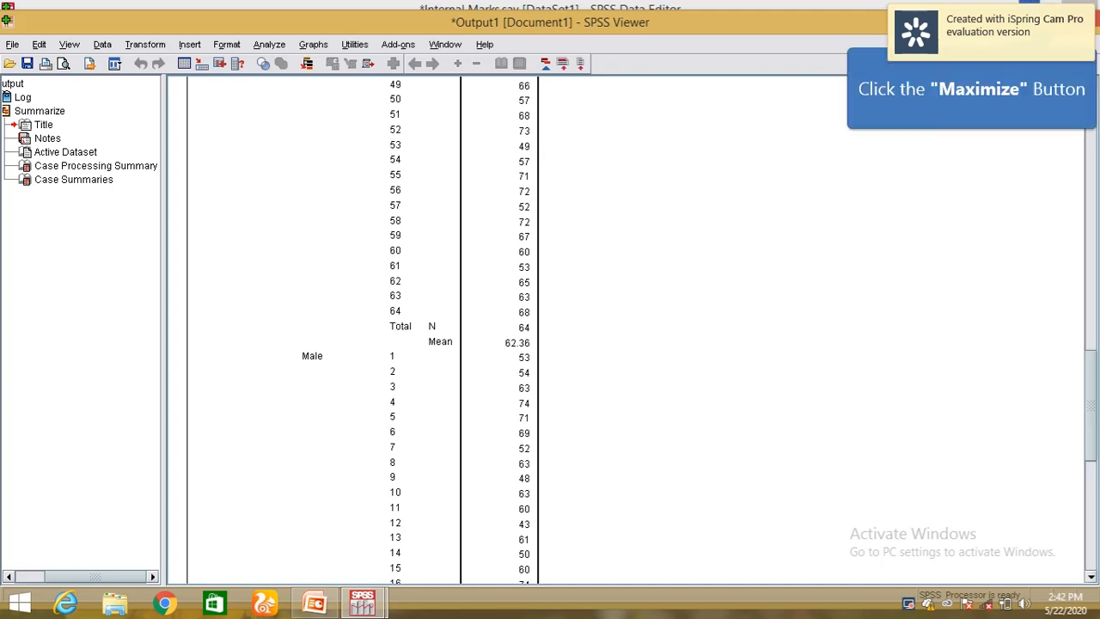
left_click(1053, 20)
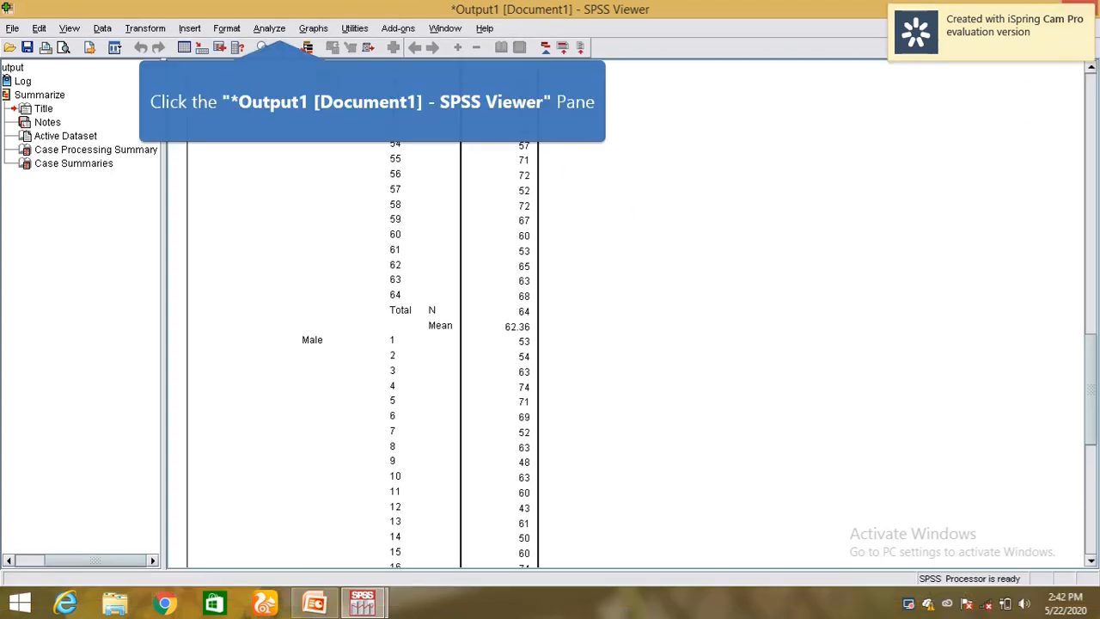
Step: Reopen the Case Summaries setup and replace gender with section of study as the grouping variable
left_click(280, 28)
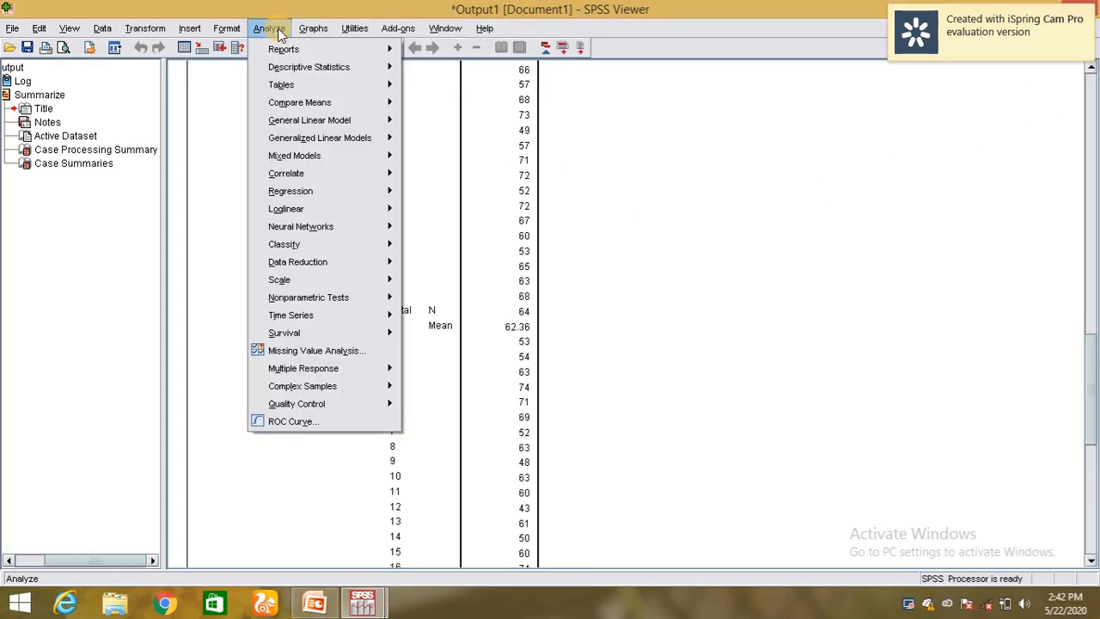
mouse_move(282, 48)
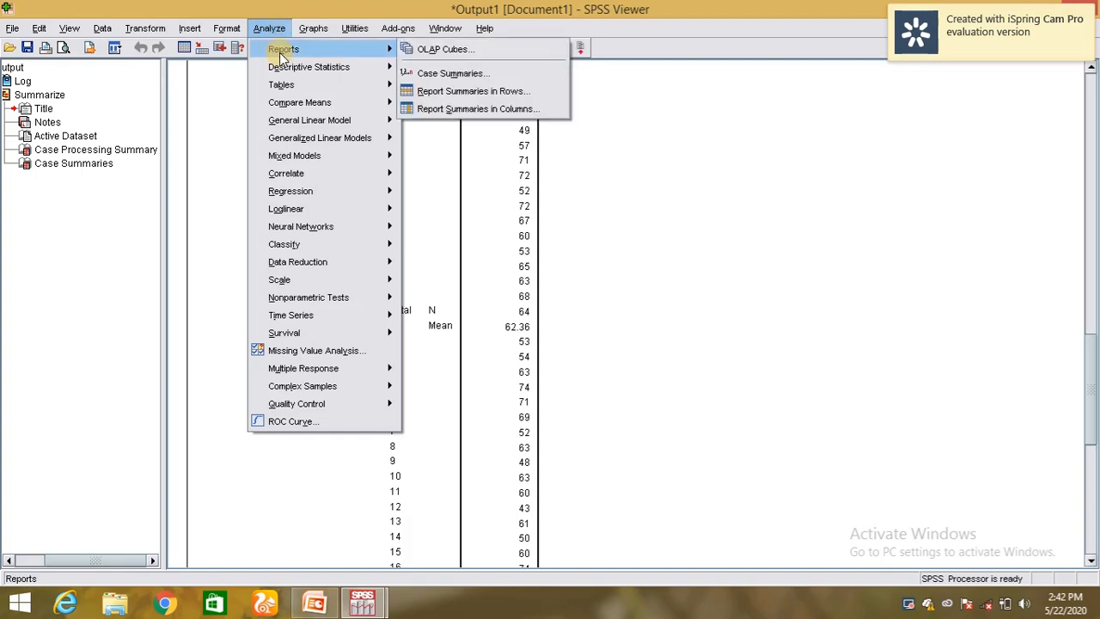
left_click(435, 74)
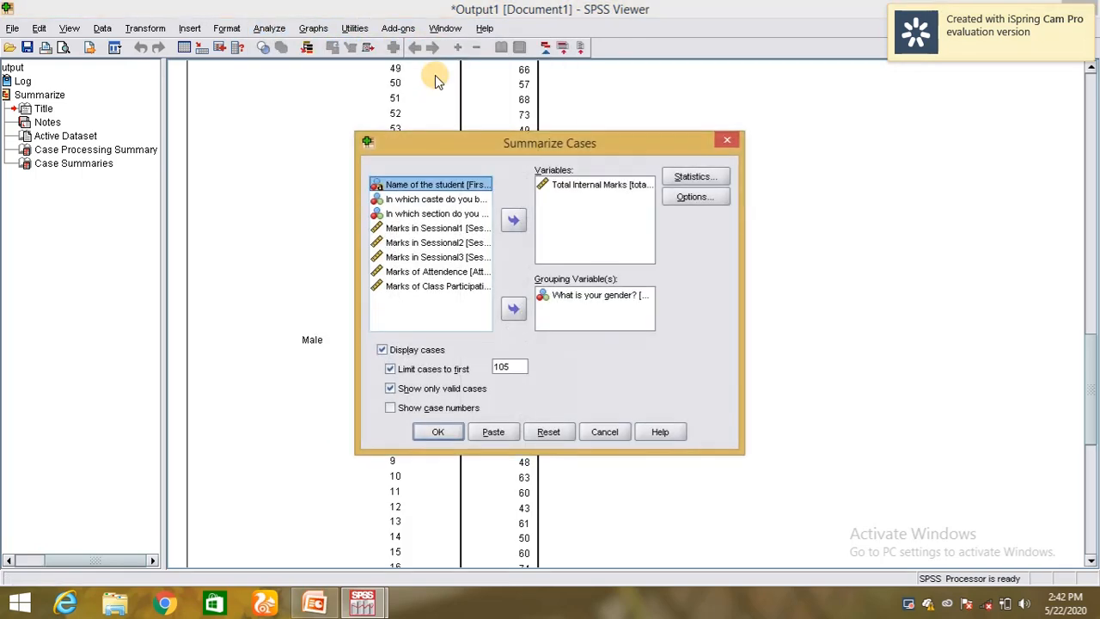
left_click(611, 295)
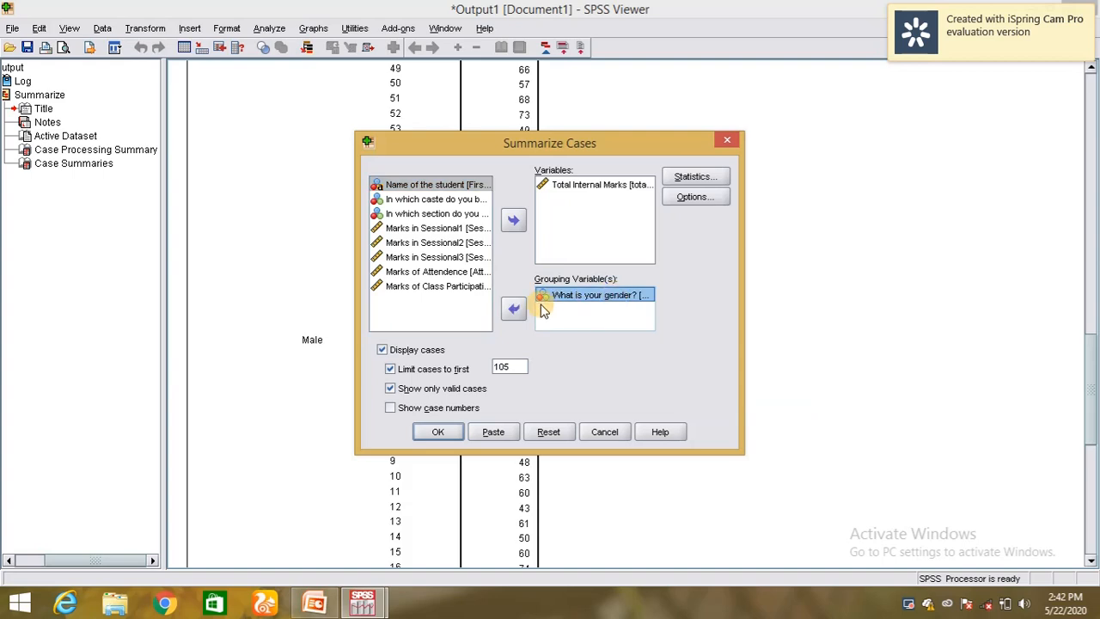
left_click(514, 311)
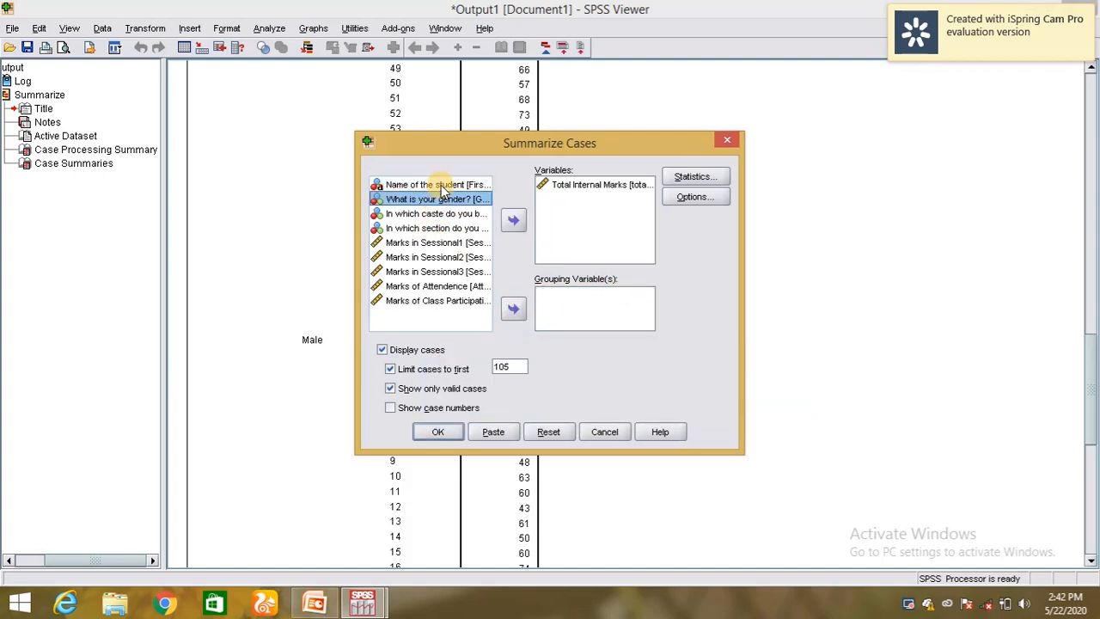
left_click(435, 228)
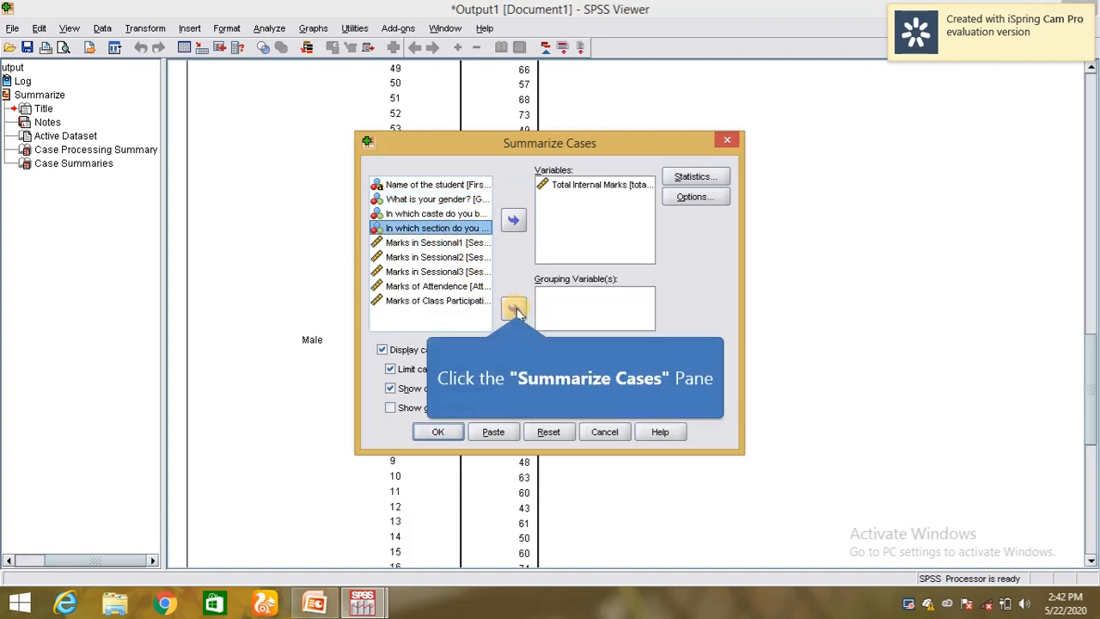
left_click(515, 309)
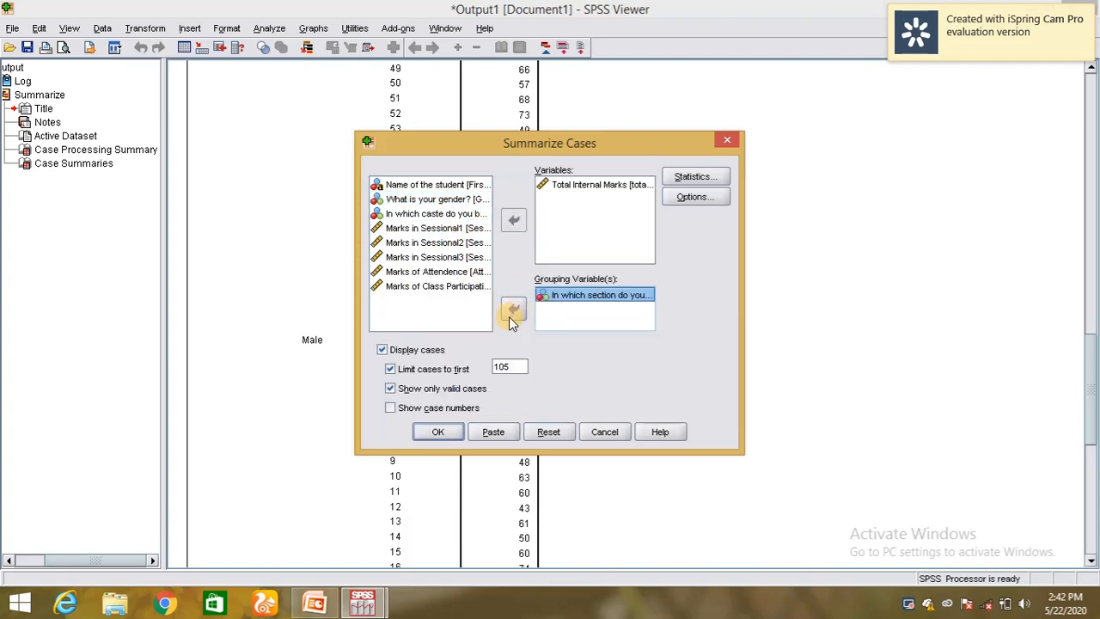
Step: Keep Number of Cases and Mean as cell statistics, run the report by section, and bring its output into view
left_click(680, 177)
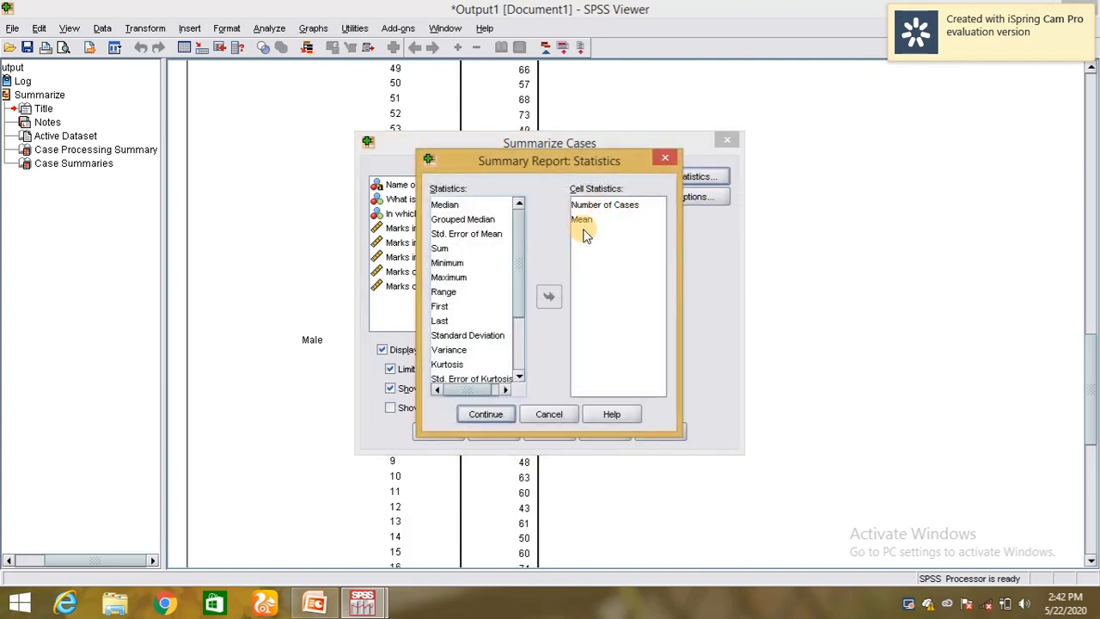
left_click(486, 414)
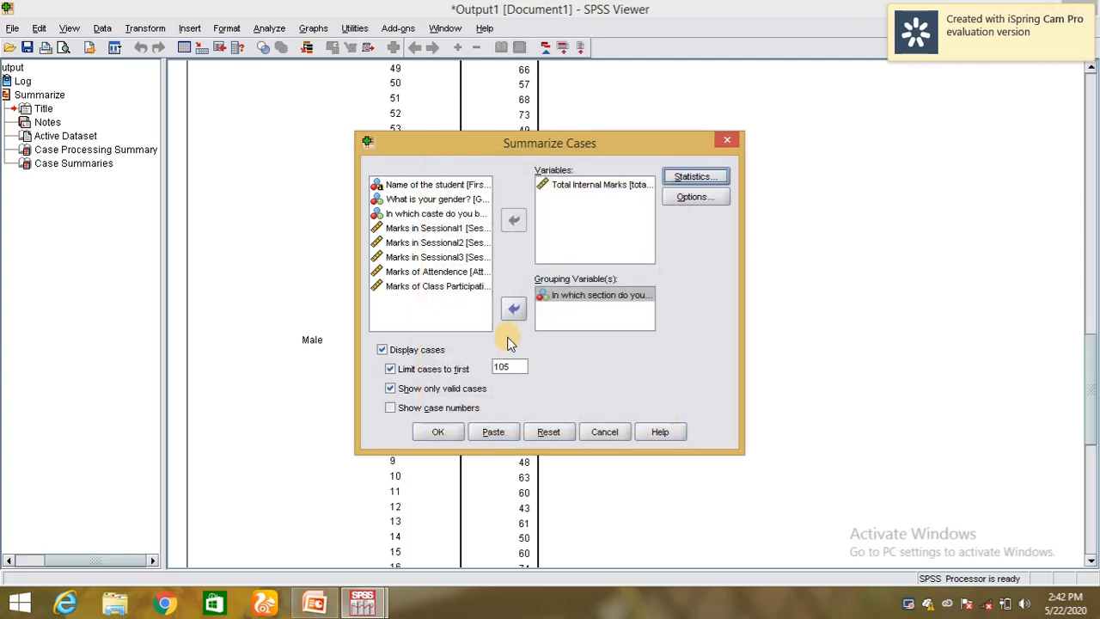
left_click(438, 432)
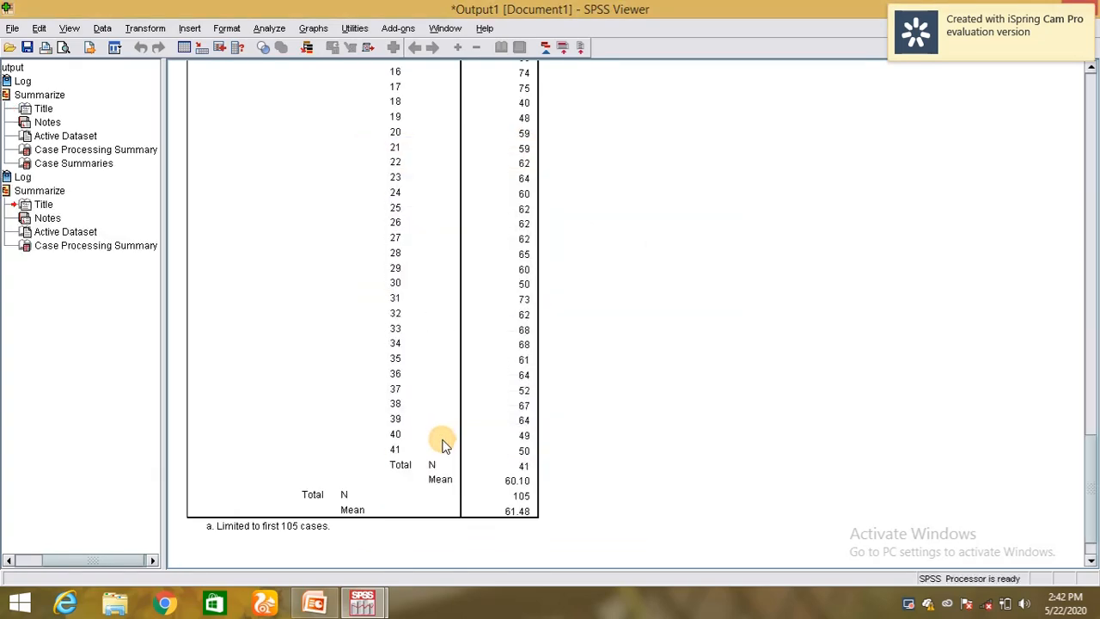
scroll(465, 405, "down", 5)
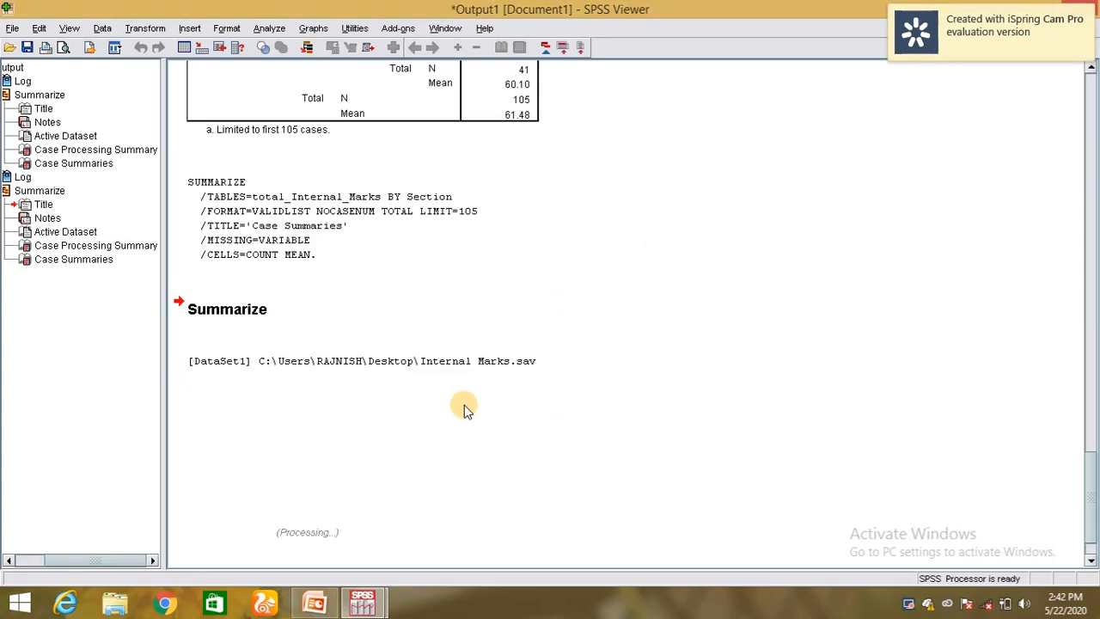
scroll(463, 405, "down", 2)
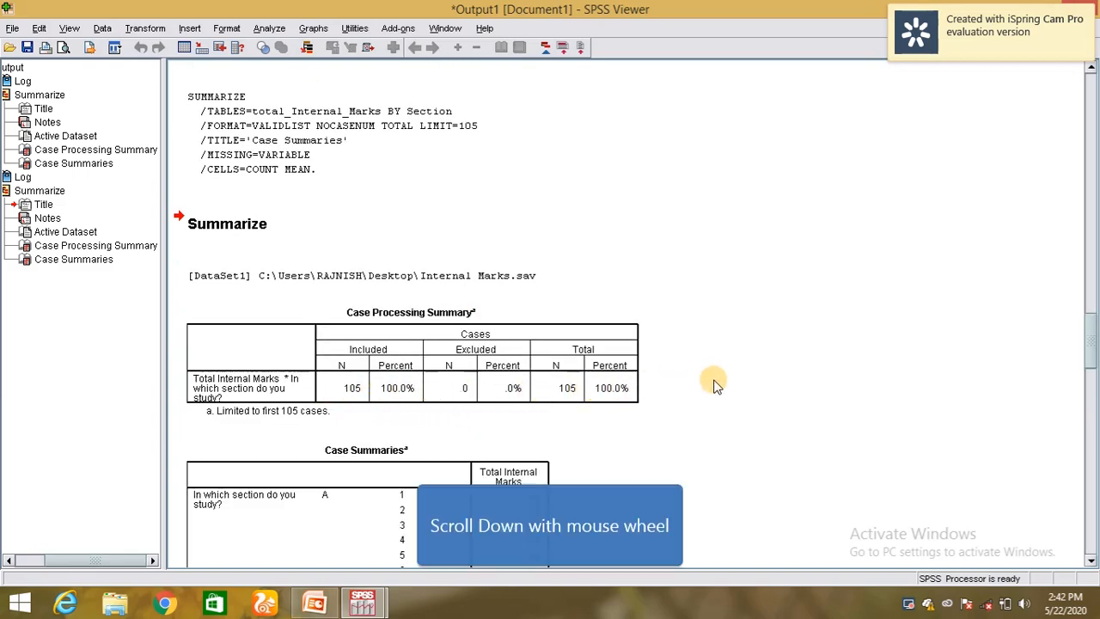
Step: Examine the case processing summary by section and the total internal marks listed for section A, including its N and mean
scroll(712, 384, "down", 4)
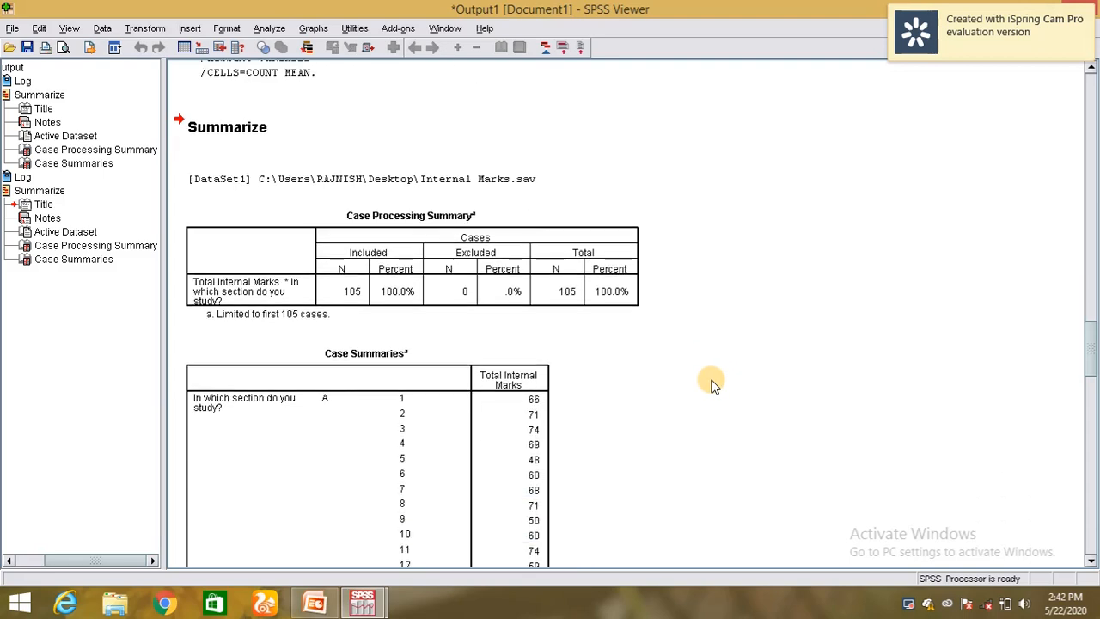
scroll(712, 384, "down", 3)
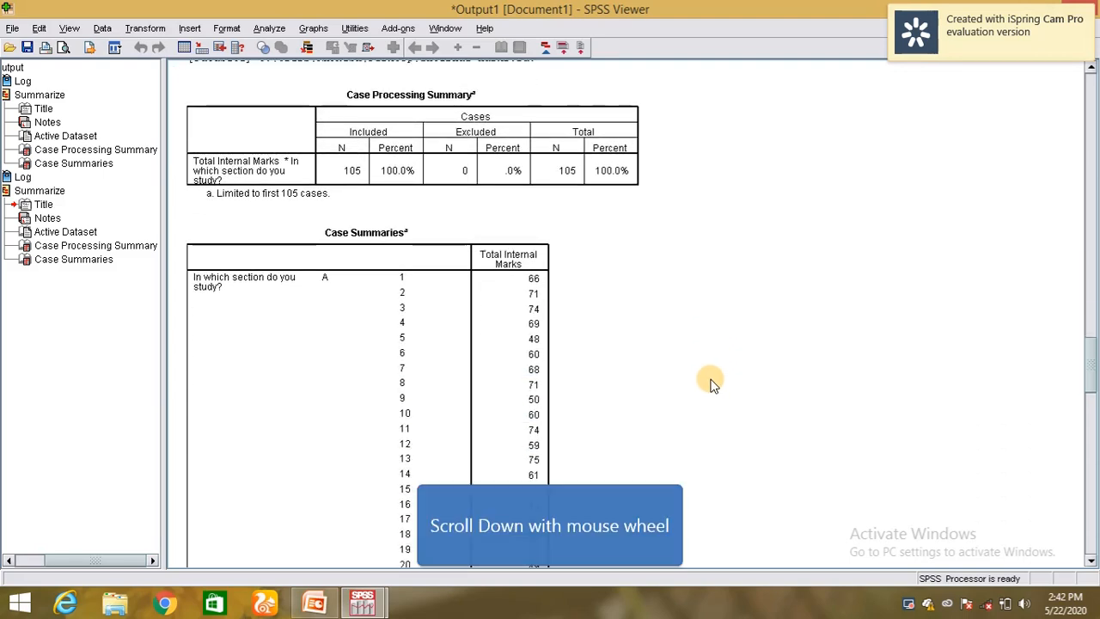
scroll(711, 384, "down", 2)
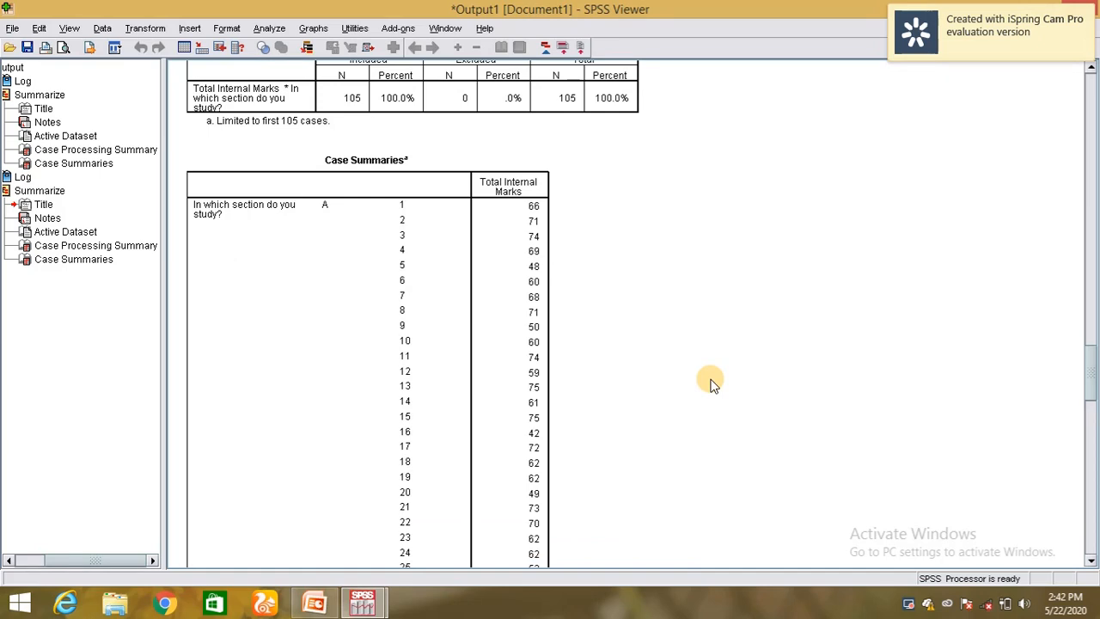
scroll(712, 384, "down", 2)
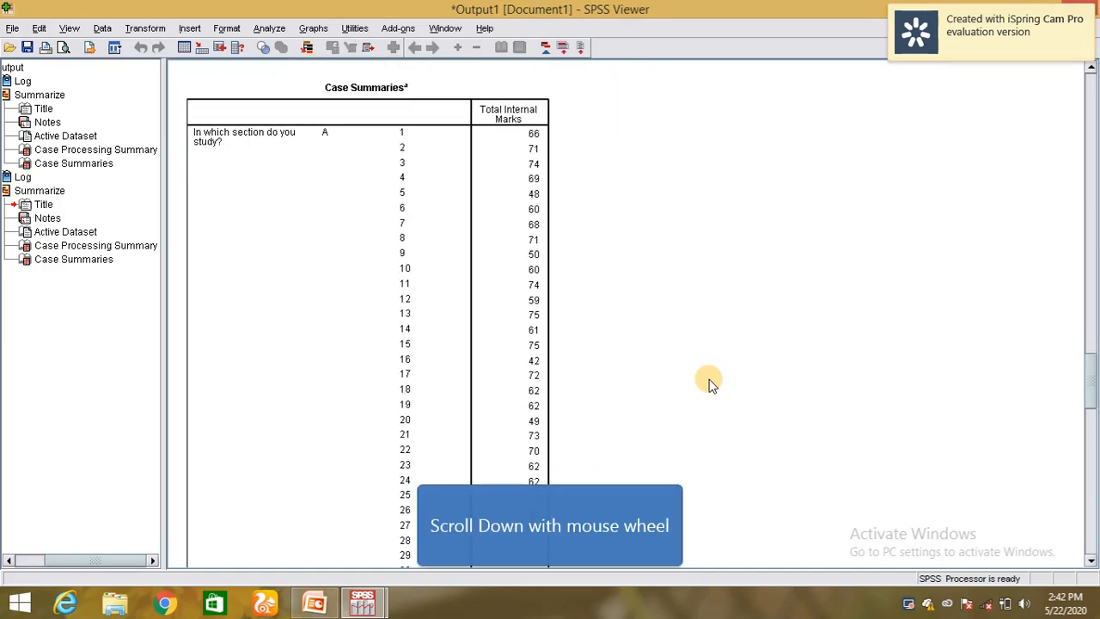
scroll(712, 385, "down", 3)
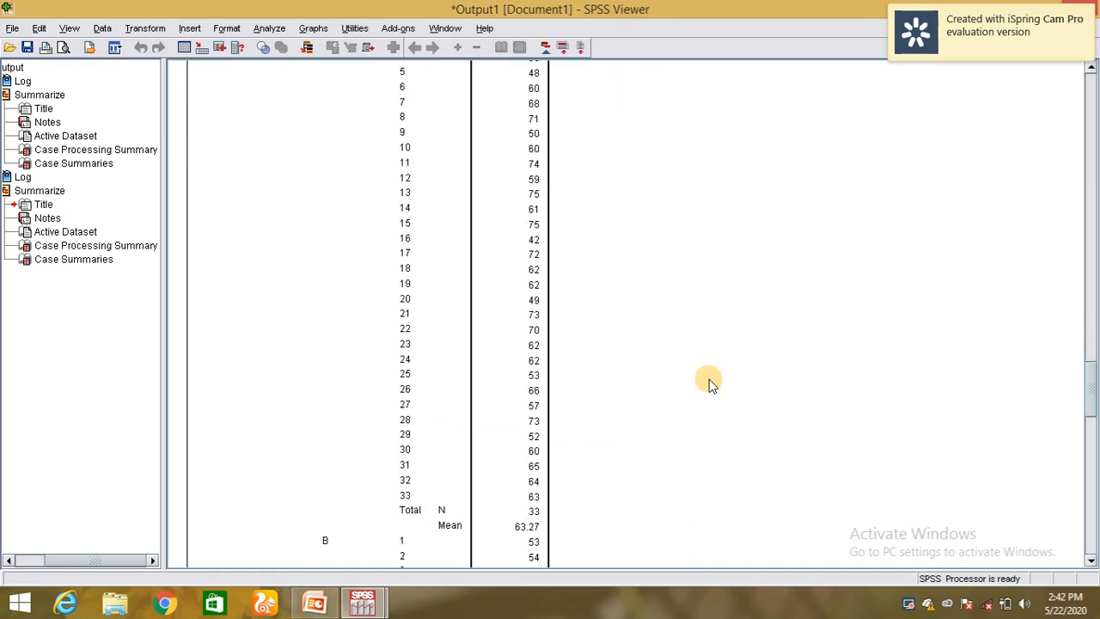
scroll(712, 384, "down", 1)
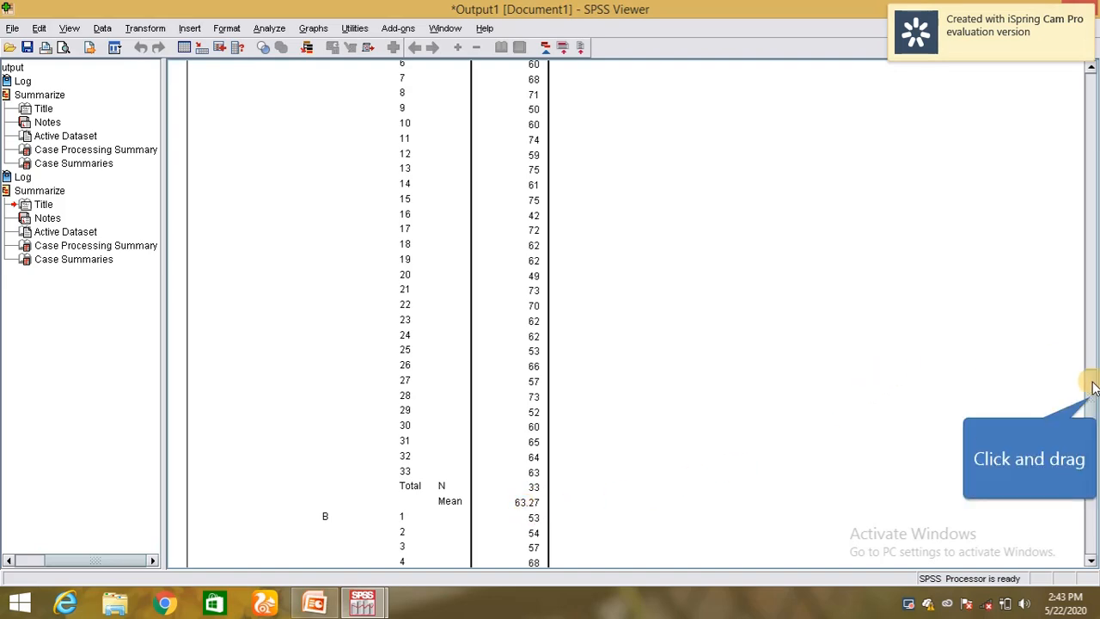
Step: Examine the total internal marks for sections B and C, their N and mean rows, and the overall total ending the table
left_click_drag(1090, 381, 1089, 422)
scroll(910, 420, "up", 2)
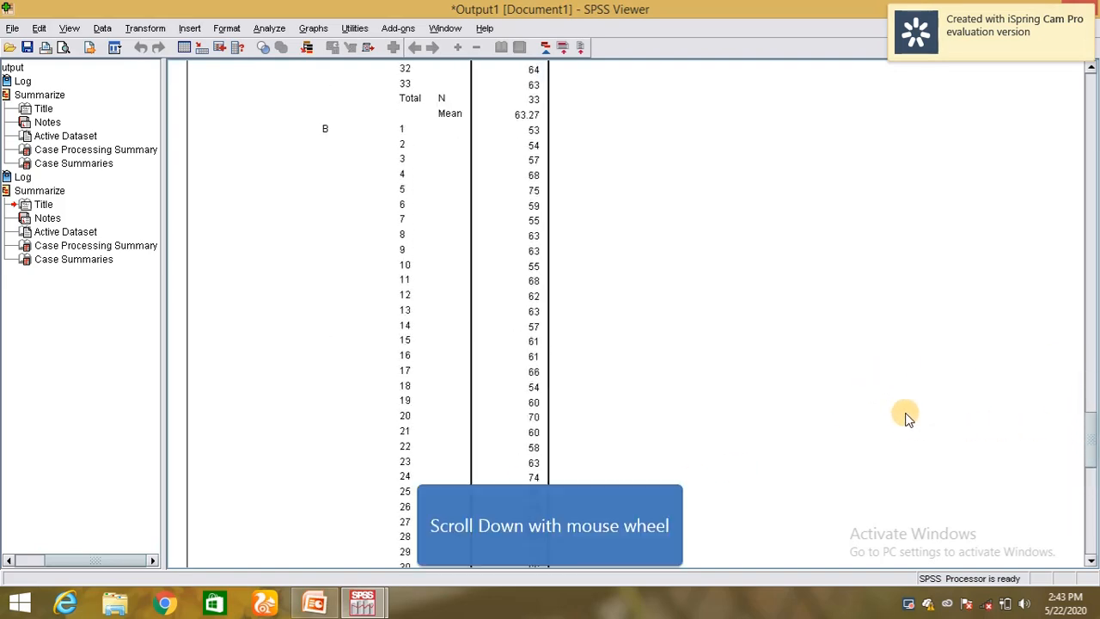
scroll(848, 385, "down", 3)
scroll(847, 386, "down", 5)
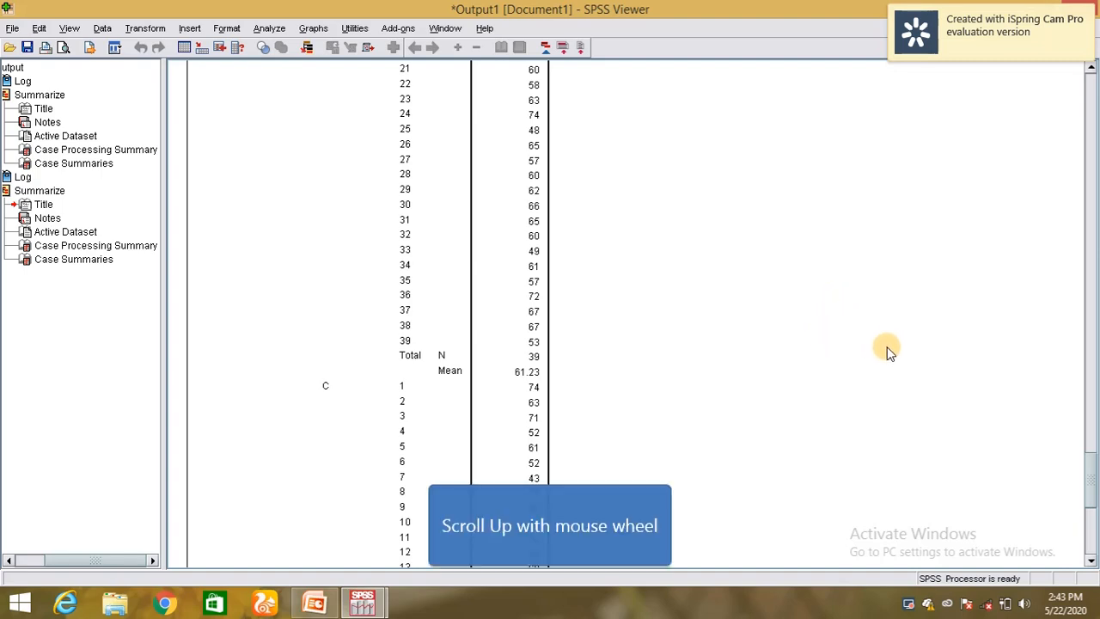
scroll(862, 423, "up", 2)
scroll(860, 422, "up", 9)
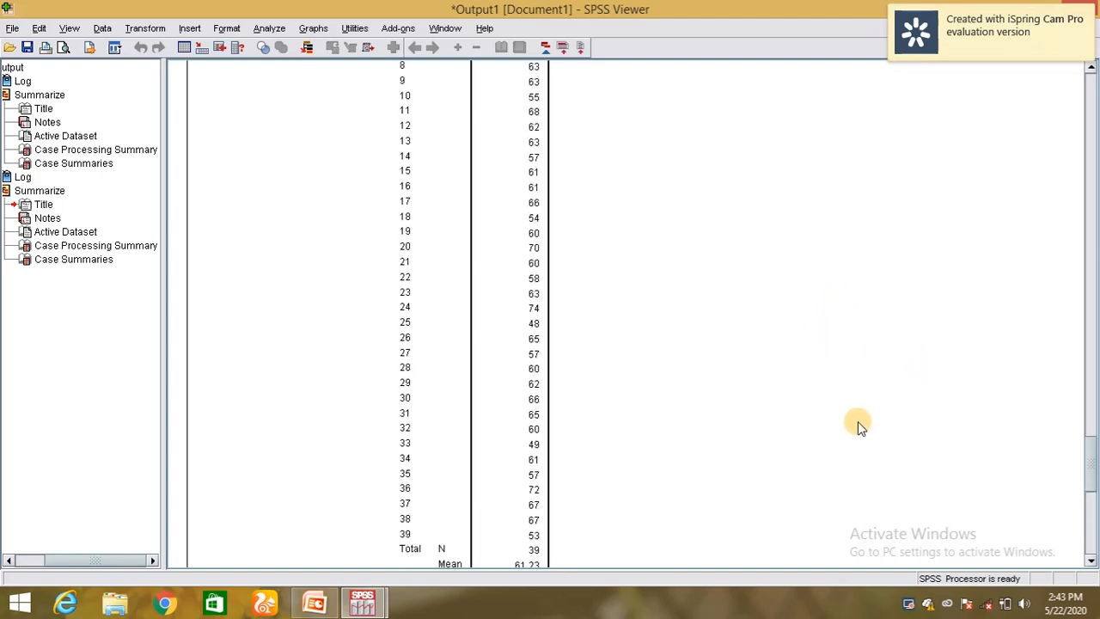
scroll(859, 423, "up", 2)
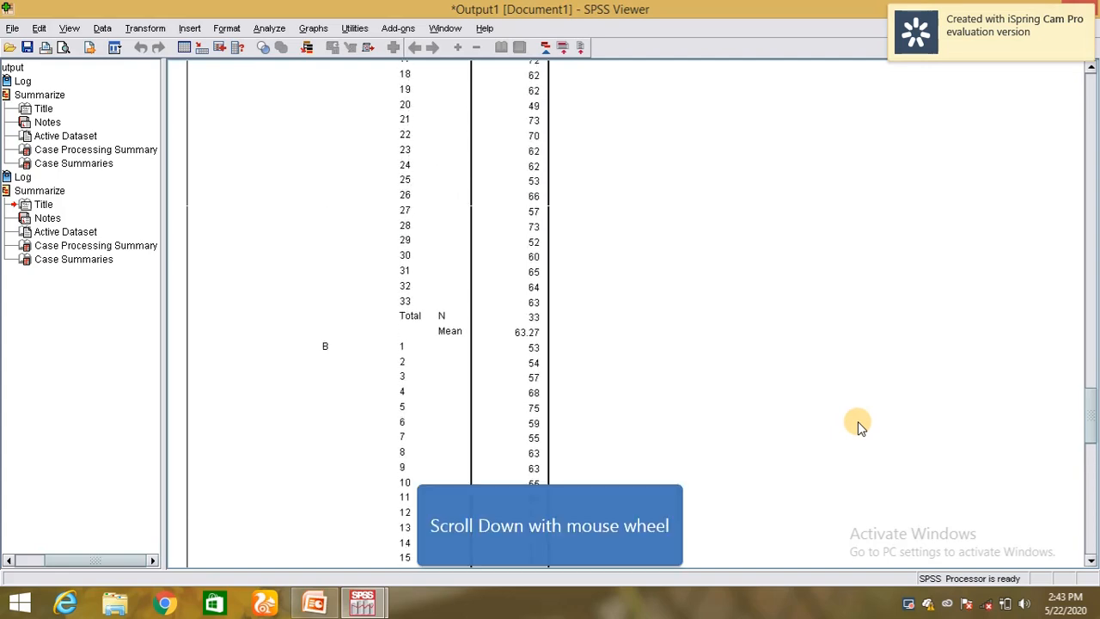
scroll(858, 421, "down", 8)
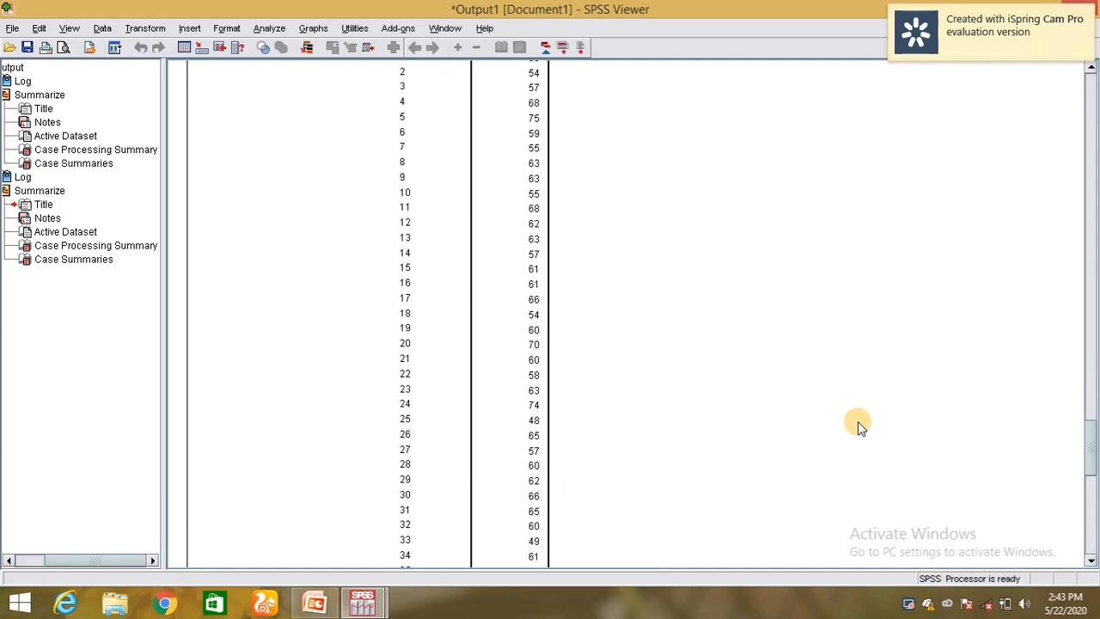
scroll(858, 421, "down", 3)
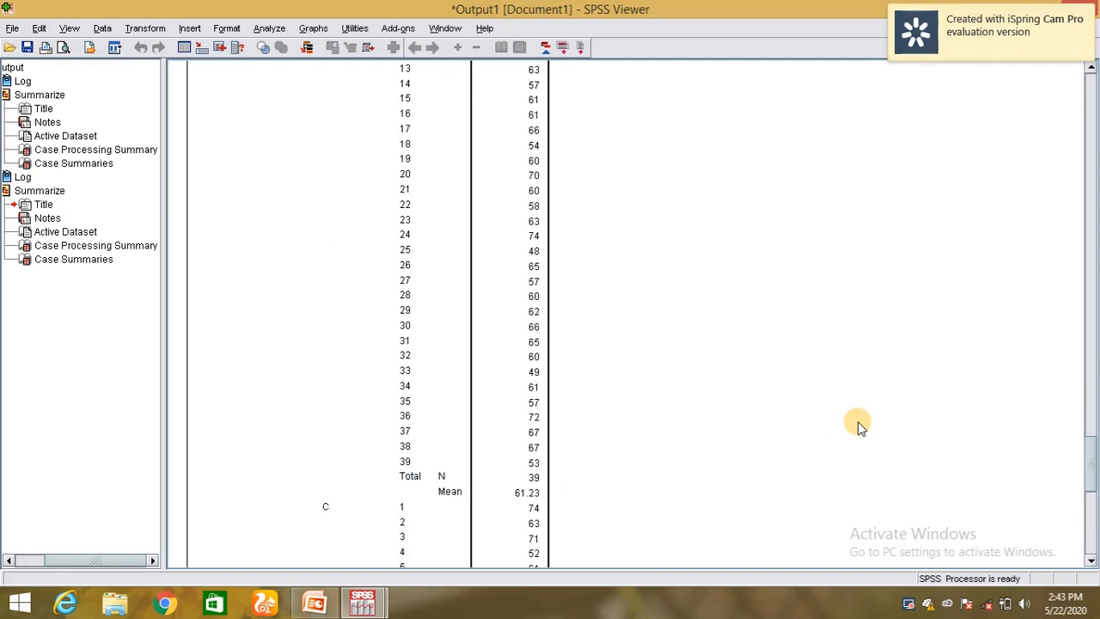
scroll(843, 423, "down", 3)
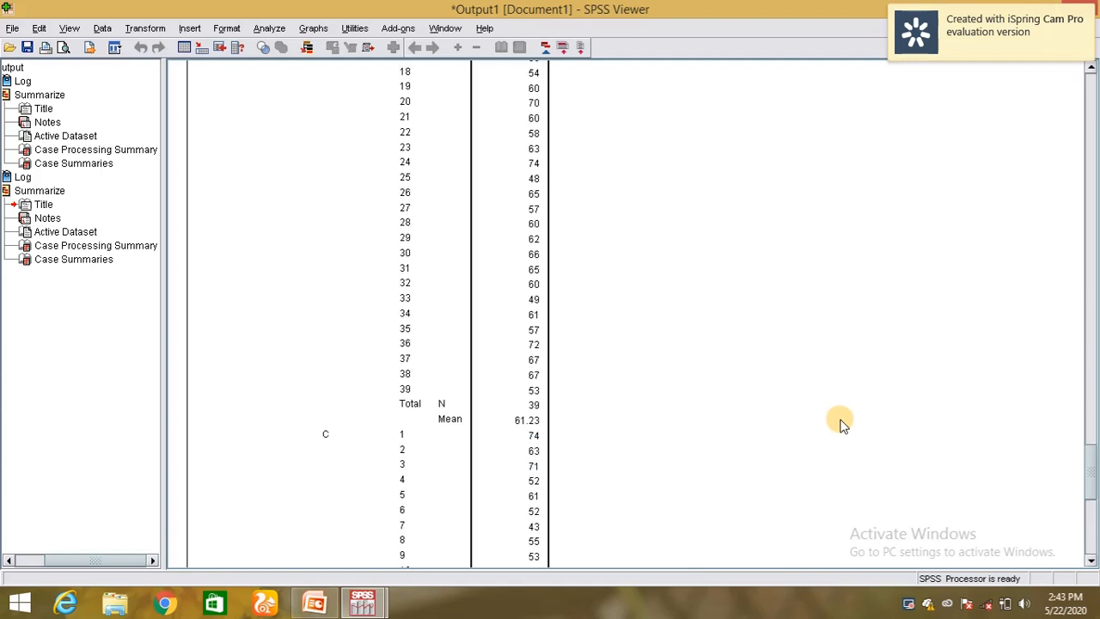
scroll(842, 423, "down", 5)
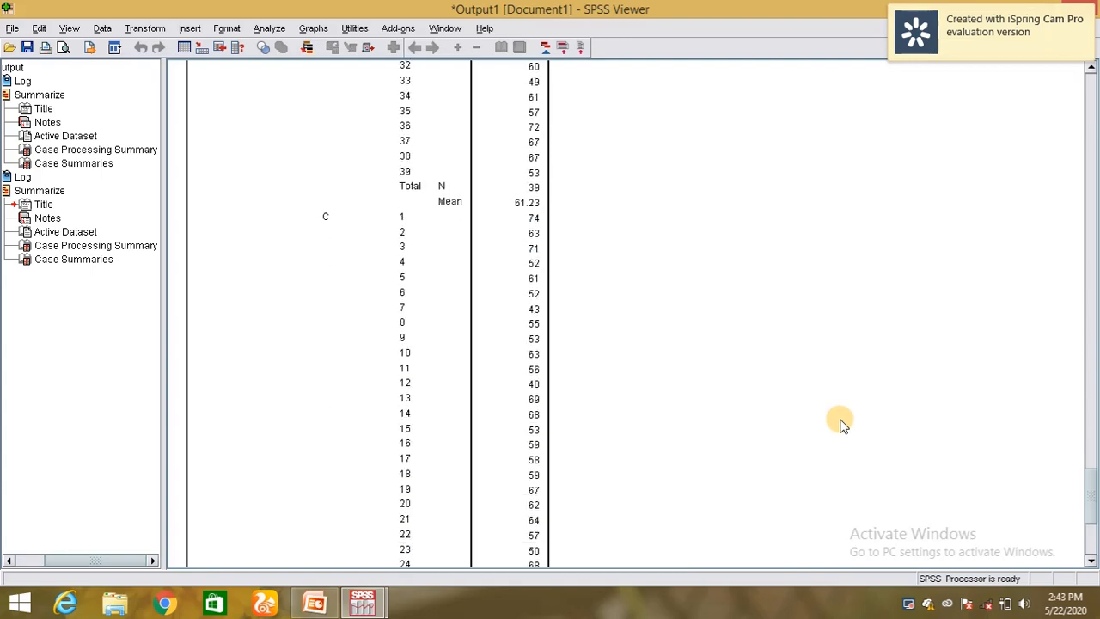
scroll(842, 423, "down", 3)
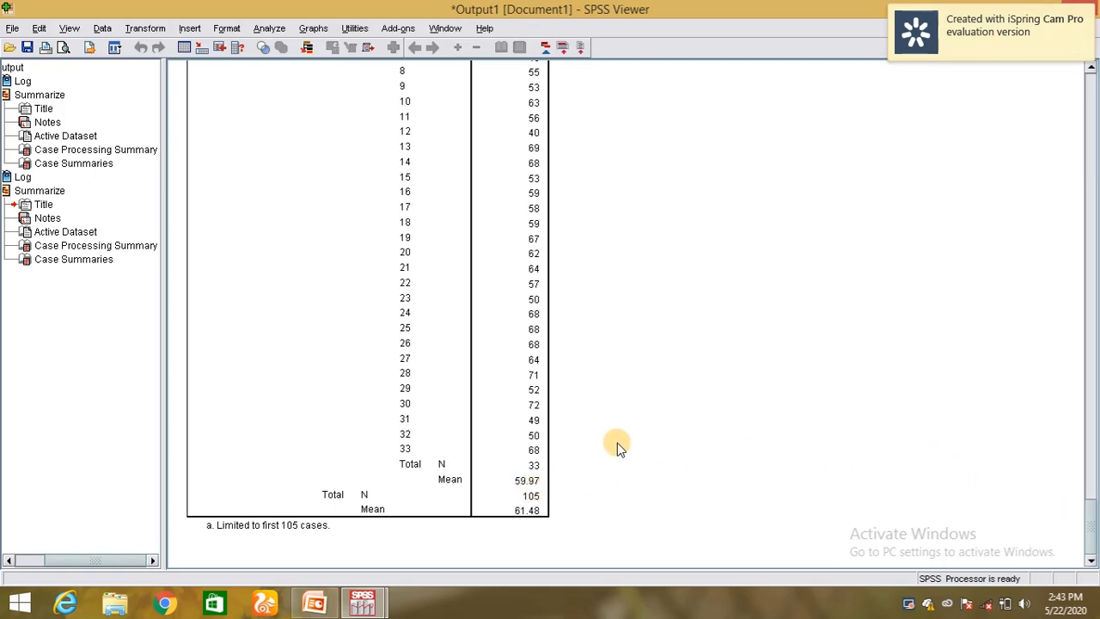
Step: Go back through the section case summaries and compare the N and mean rows of sections C, B and A
scroll(617, 443, "up", 3)
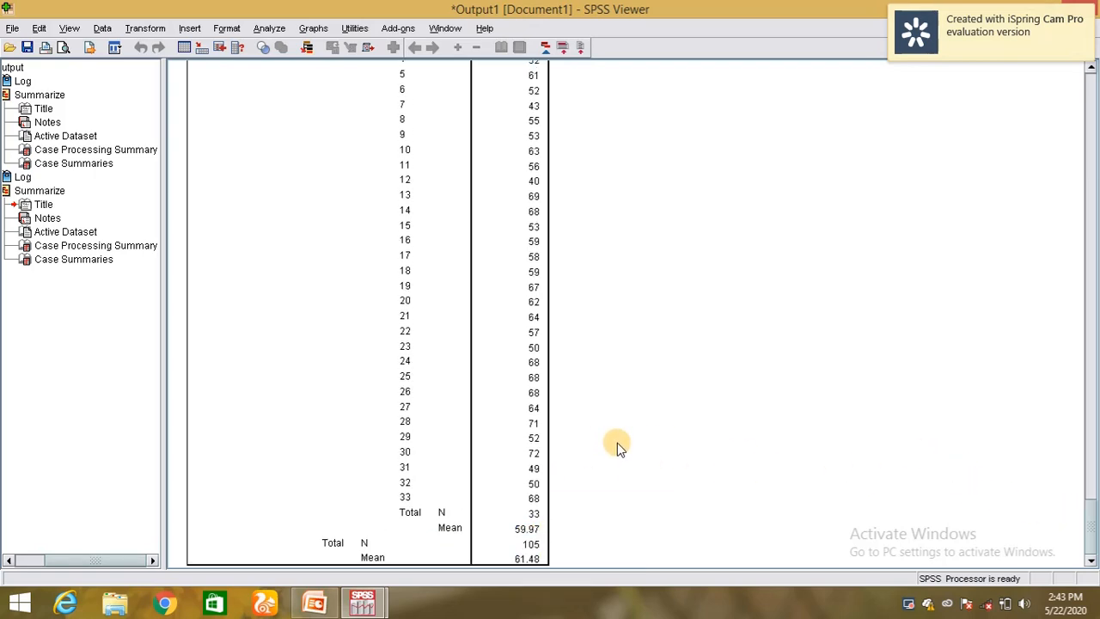
scroll(617, 443, "up", 5)
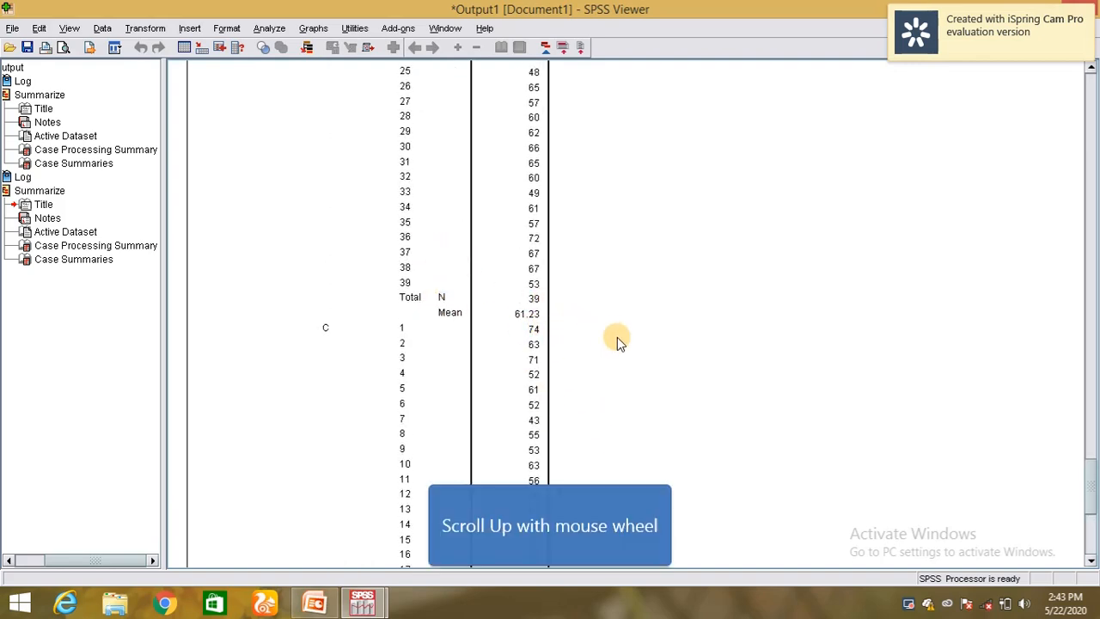
scroll(617, 339, "up", 1)
scroll(616, 340, "up", 4)
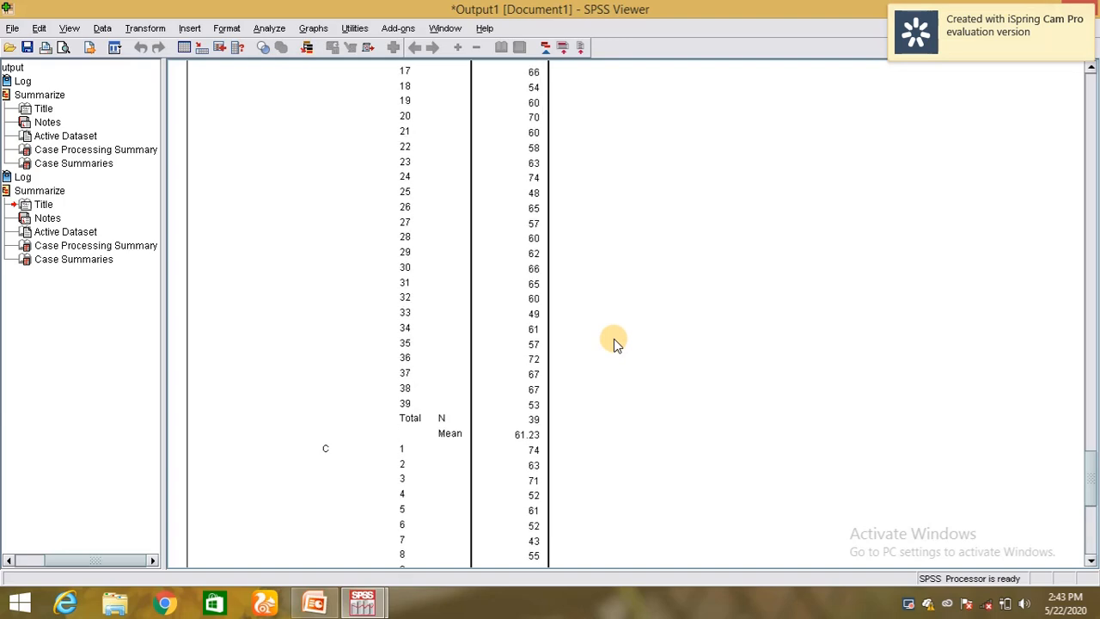
scroll(614, 343, "up", 5)
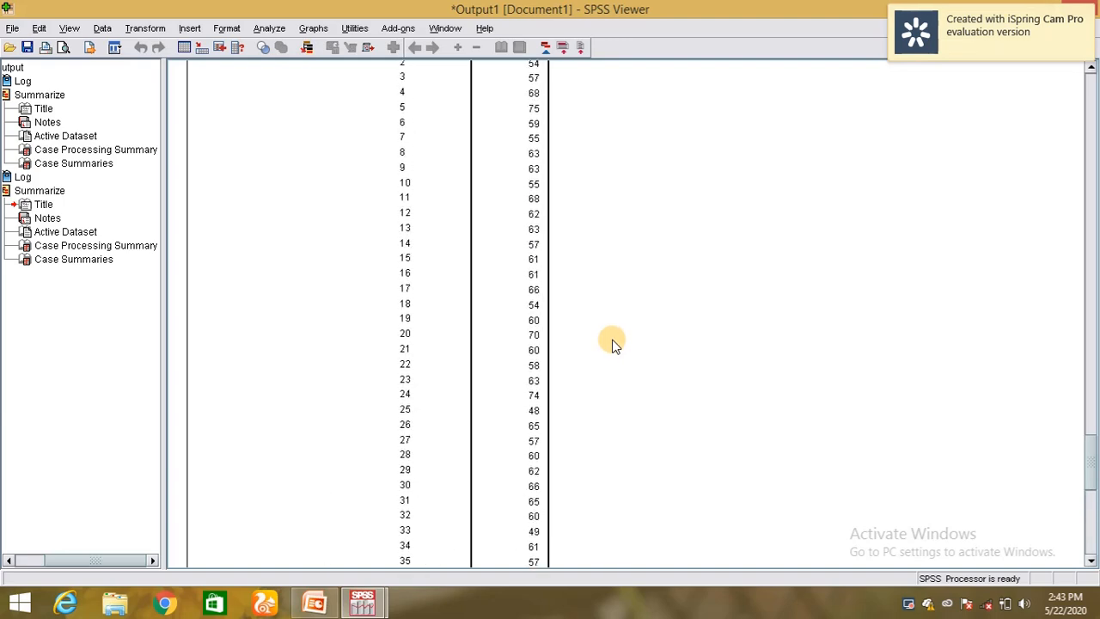
scroll(614, 343, "up", 5)
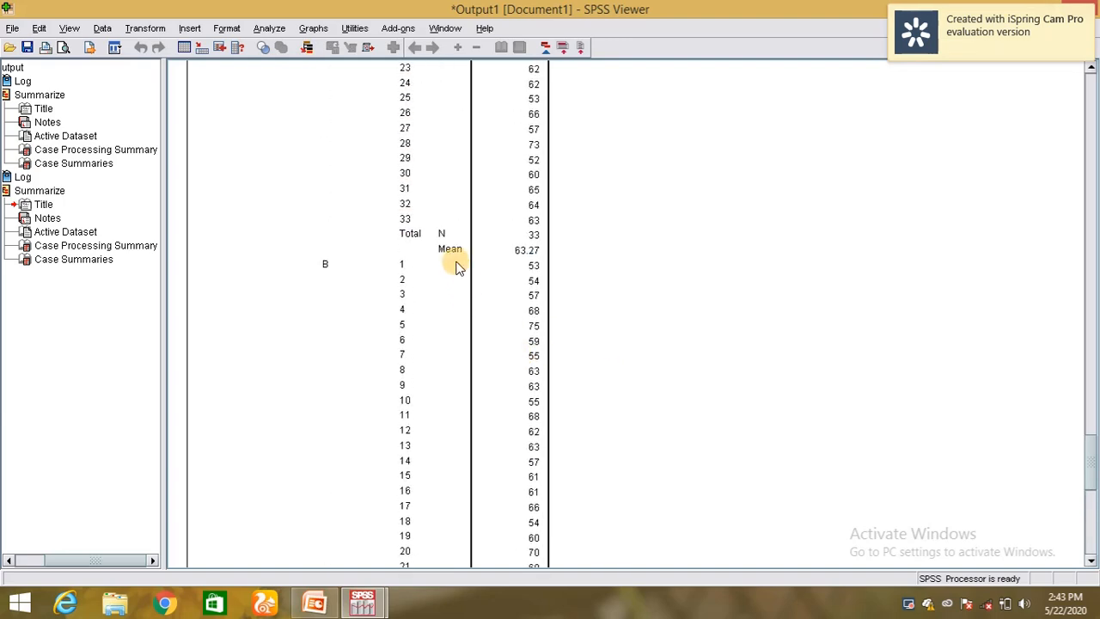
scroll(409, 346, "up", 12)
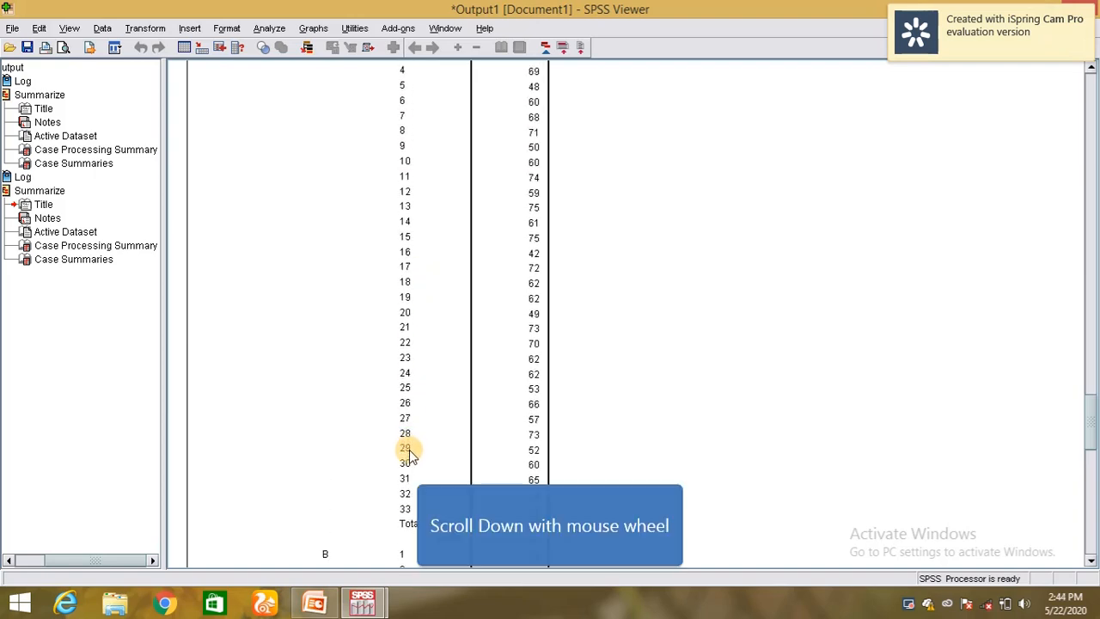
scroll(415, 495, "down", 5)
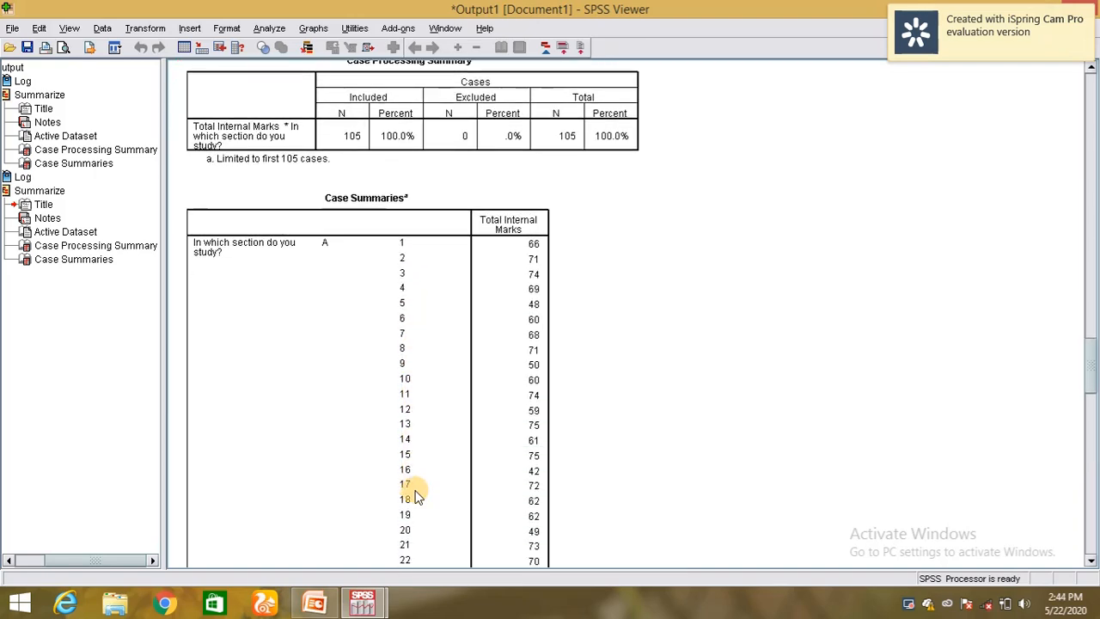
scroll(426, 450, "down", 5)
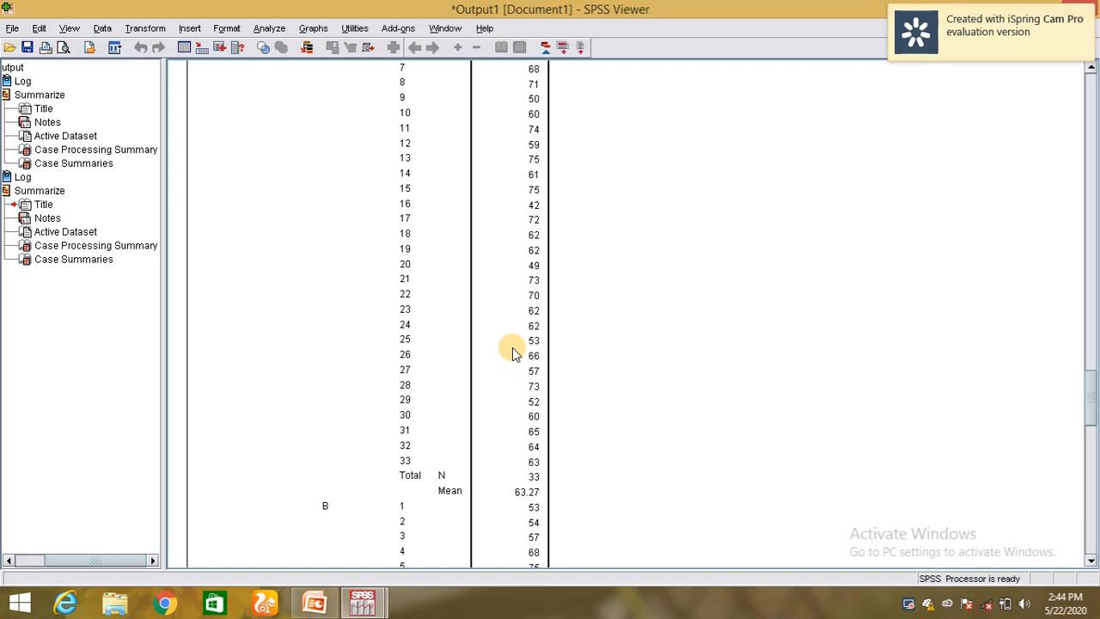
Step: Switch to the Internal Marks.sav data editor, review the variable definitions, and return to the data values
left_click(381, 606)
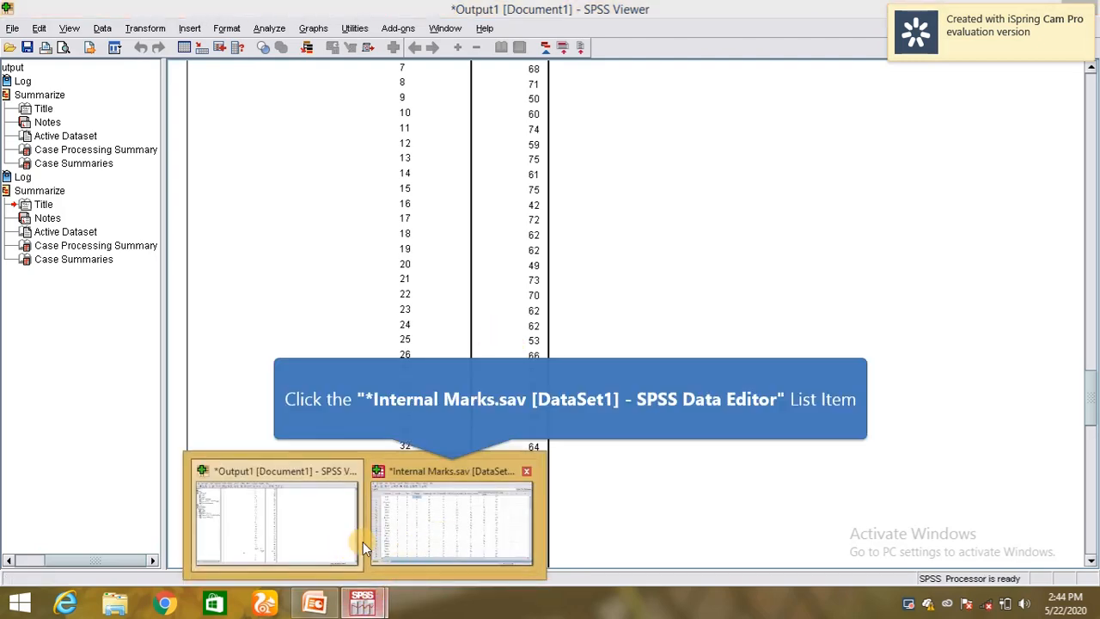
left_click(421, 537)
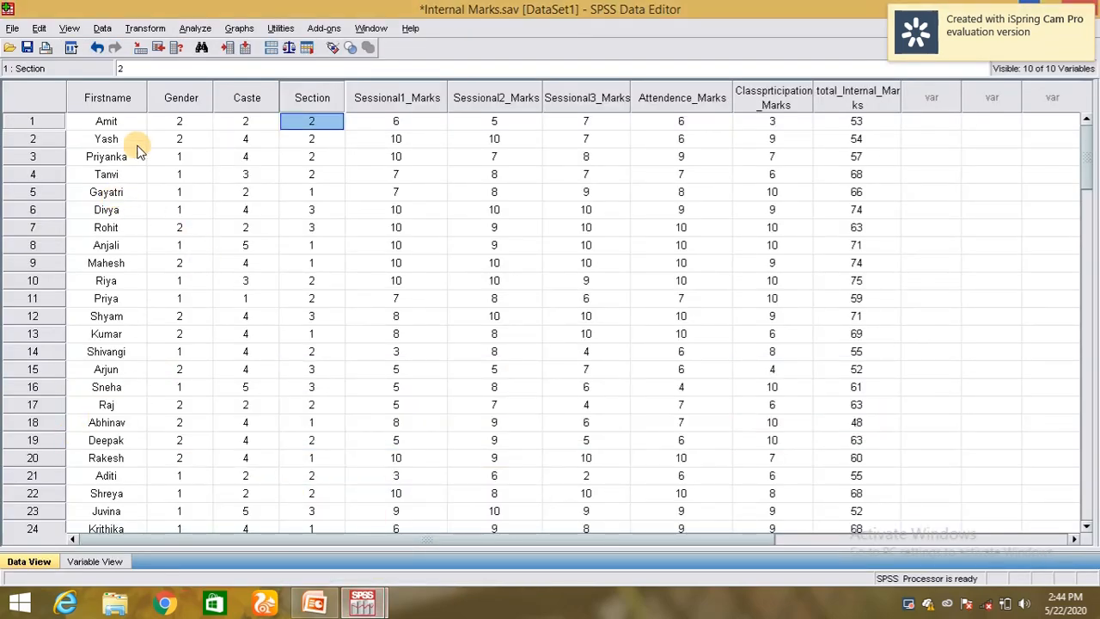
left_click(108, 560)
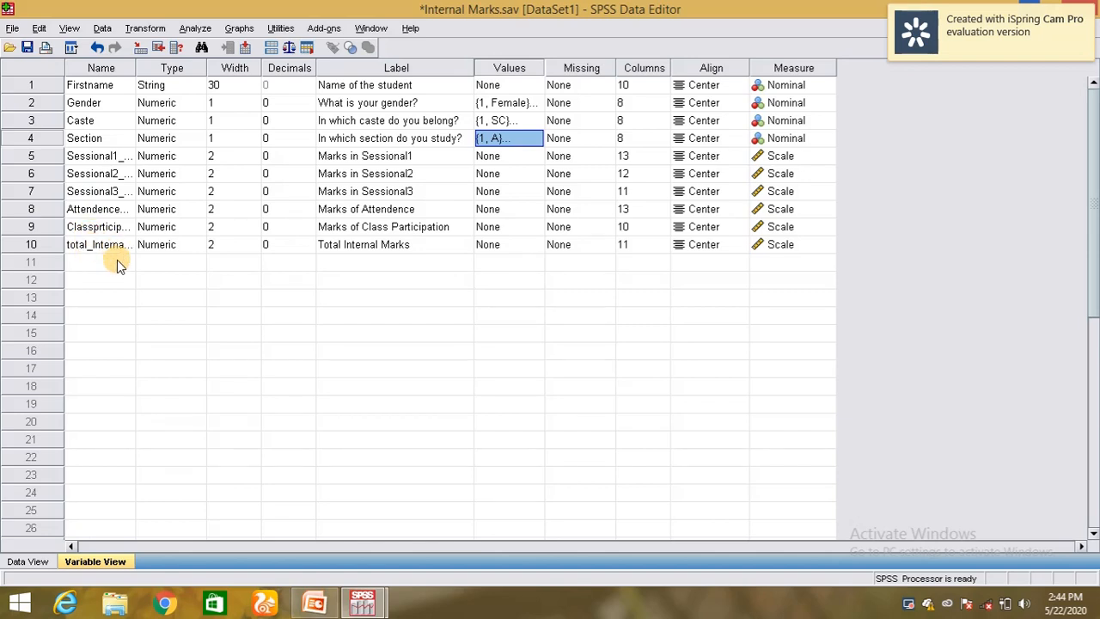
left_click(40, 560)
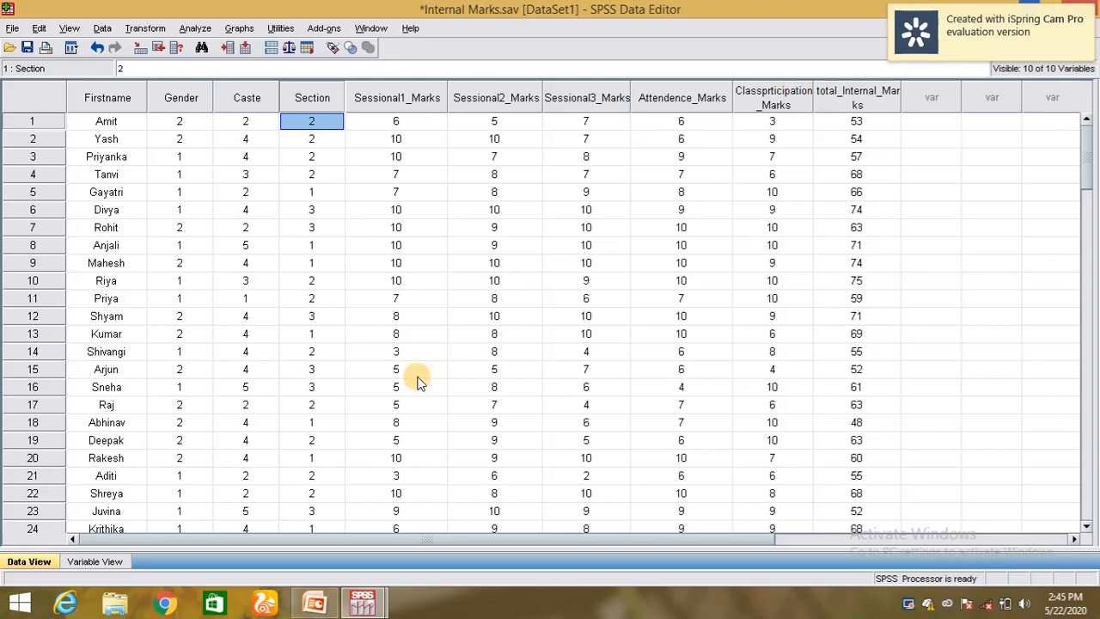
Step: Open the Compute Variable setup and name the target variable Sessional_Average
left_click(145, 29)
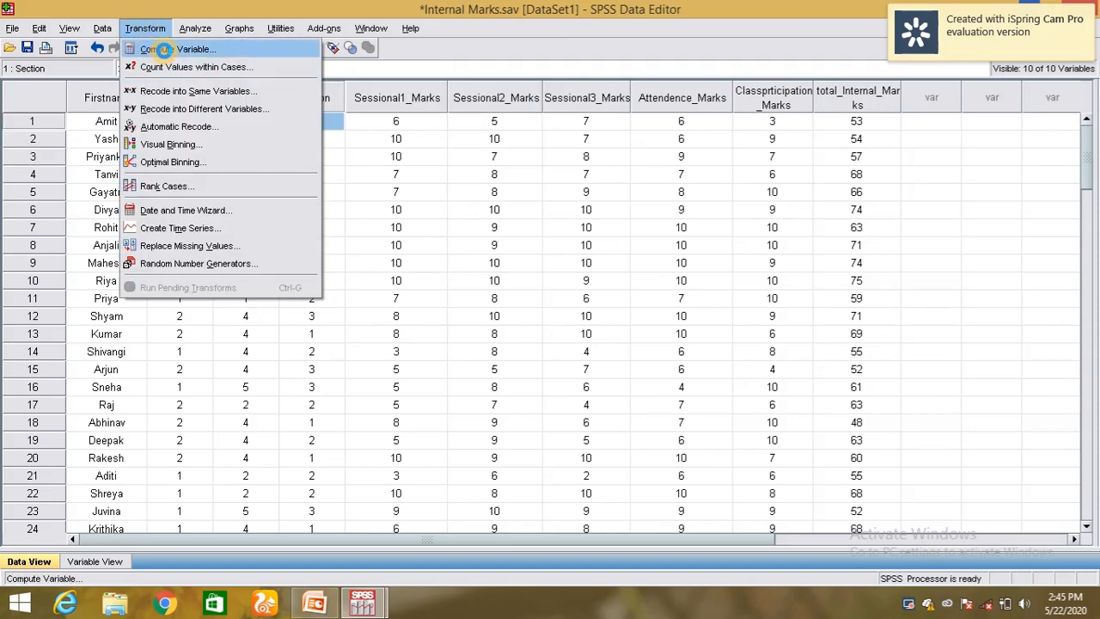
left_click(166, 50)
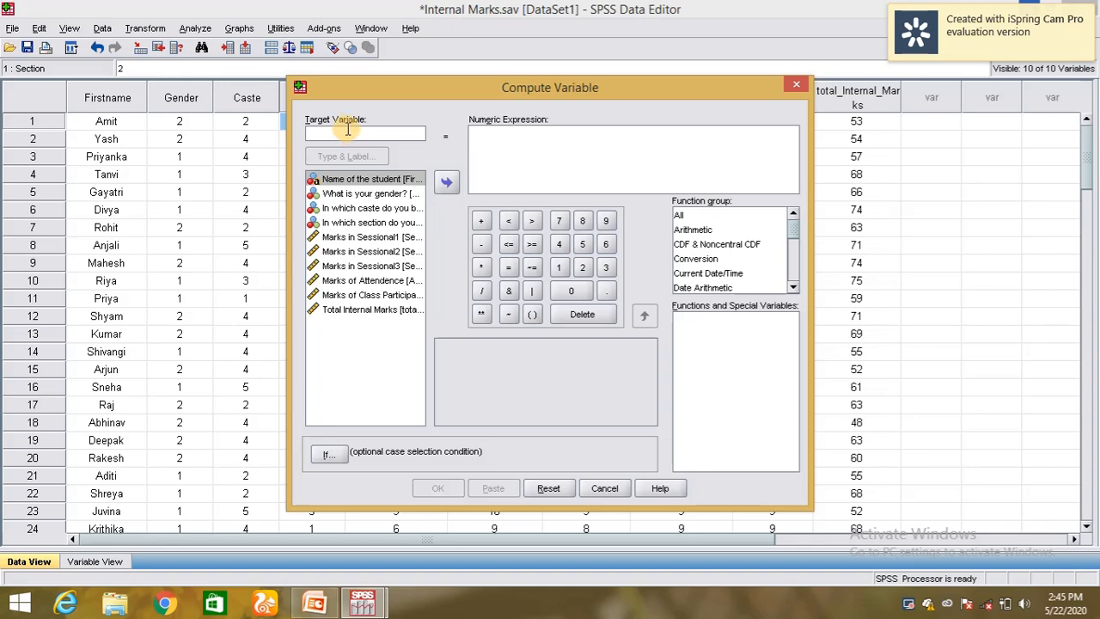
type("Sessio")
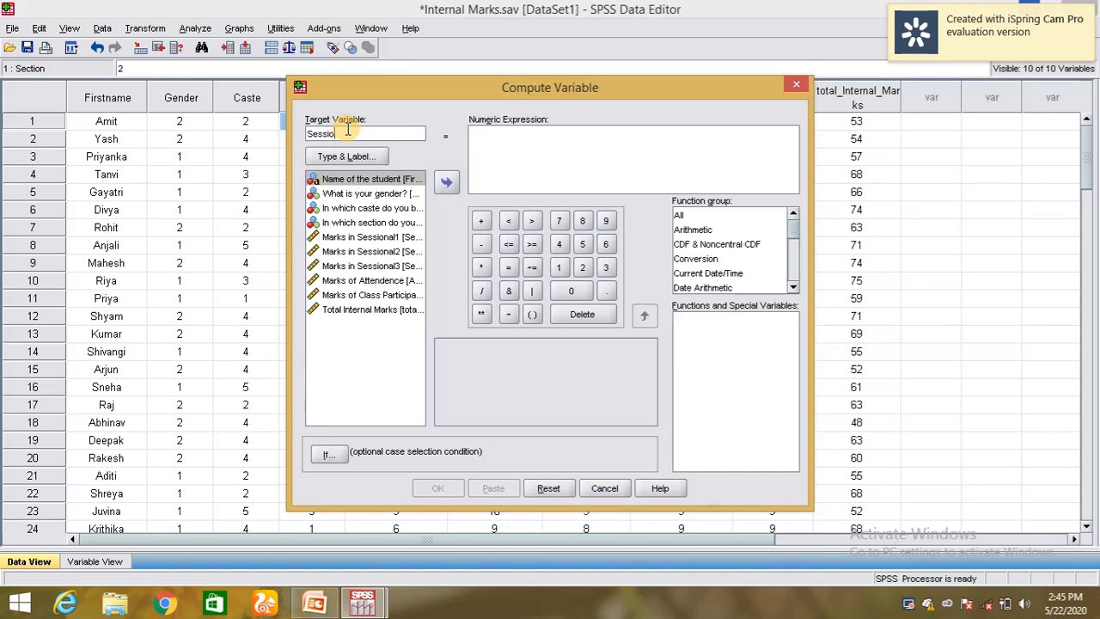
type("nal_Ave")
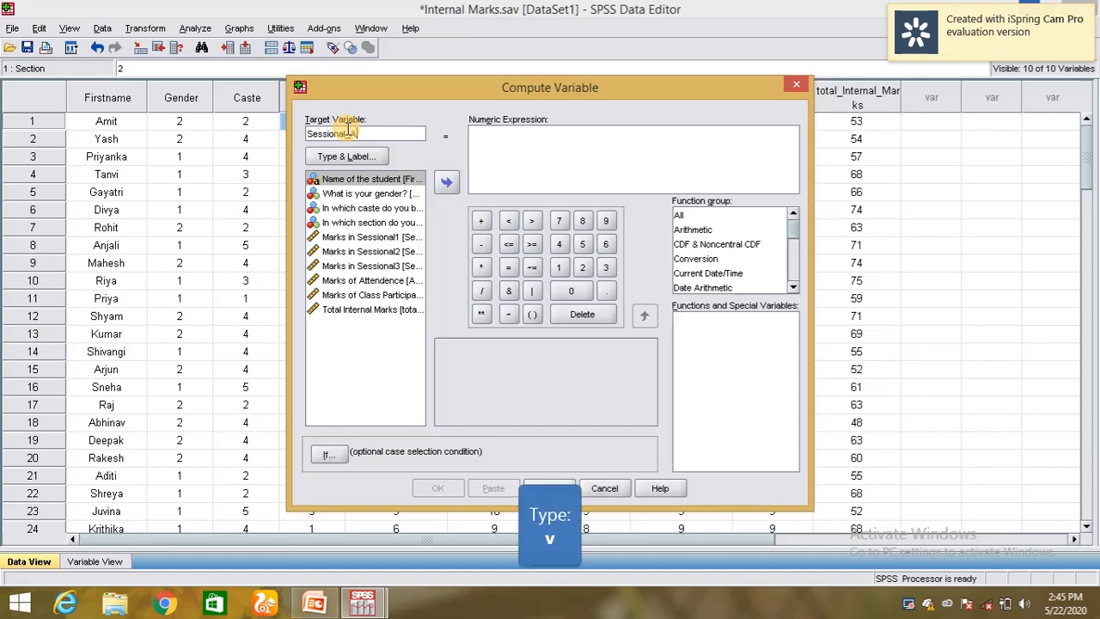
type("rage")
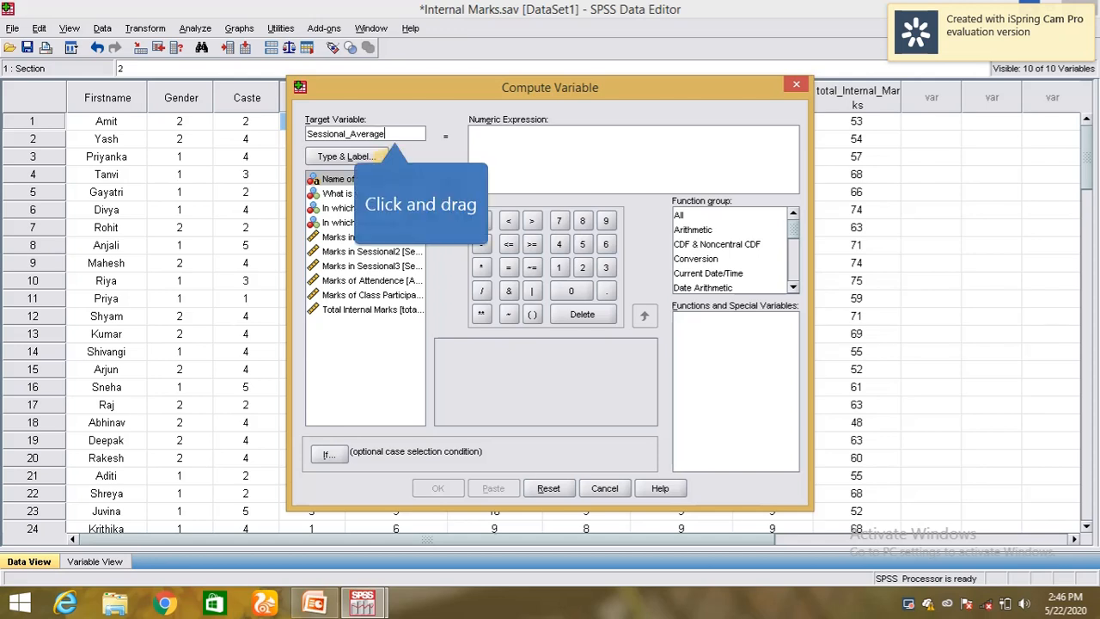
Step: Copy the whole target variable name Sessional_Average to the clipboard
left_click_drag(398, 135, 308, 134)
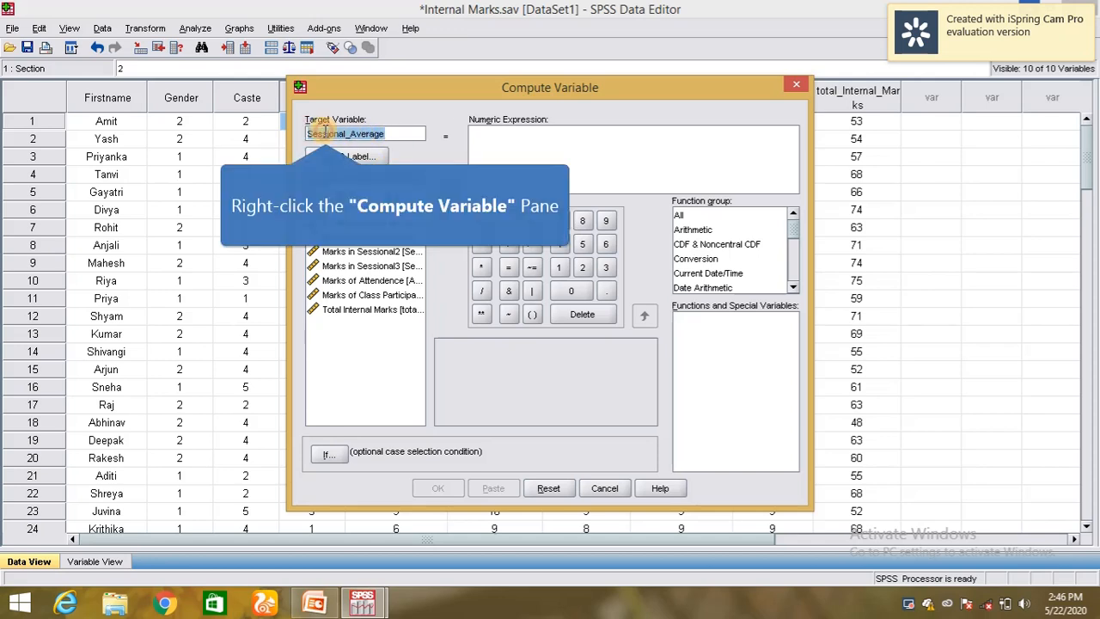
right_click(326, 133)
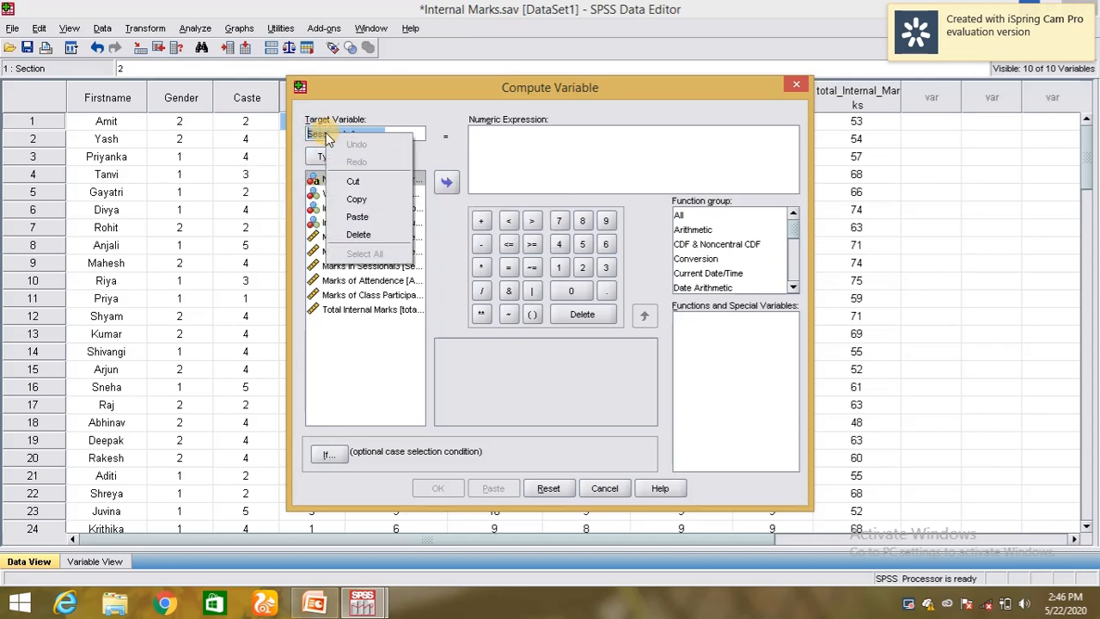
left_click(365, 202)
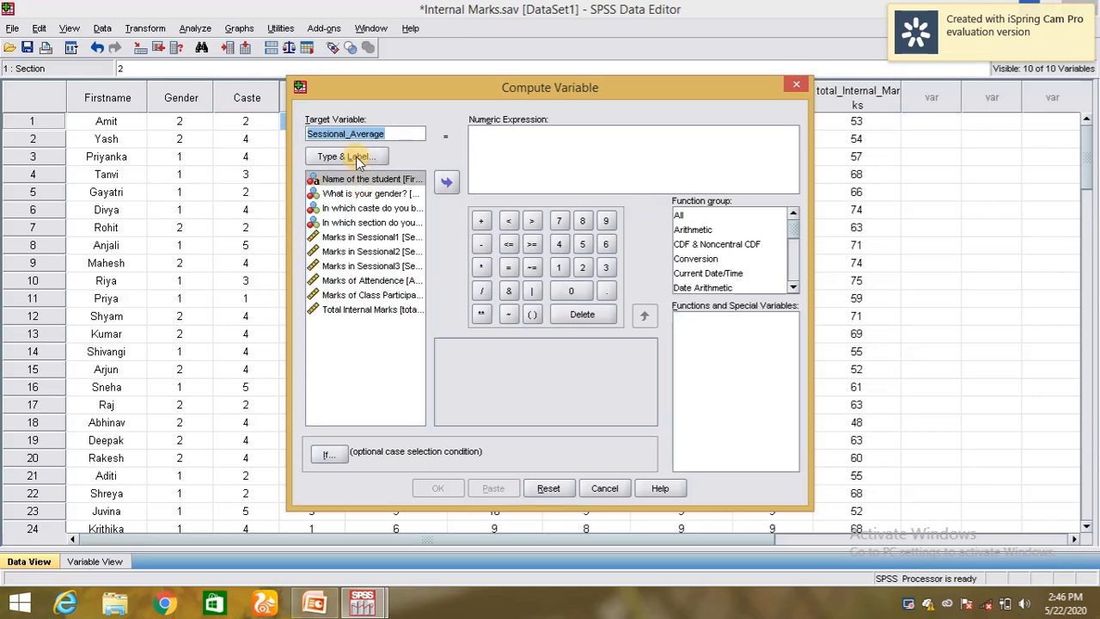
Step: Paste Sessional_Average as the target variable's label, keeping its type numeric
left_click(359, 159)
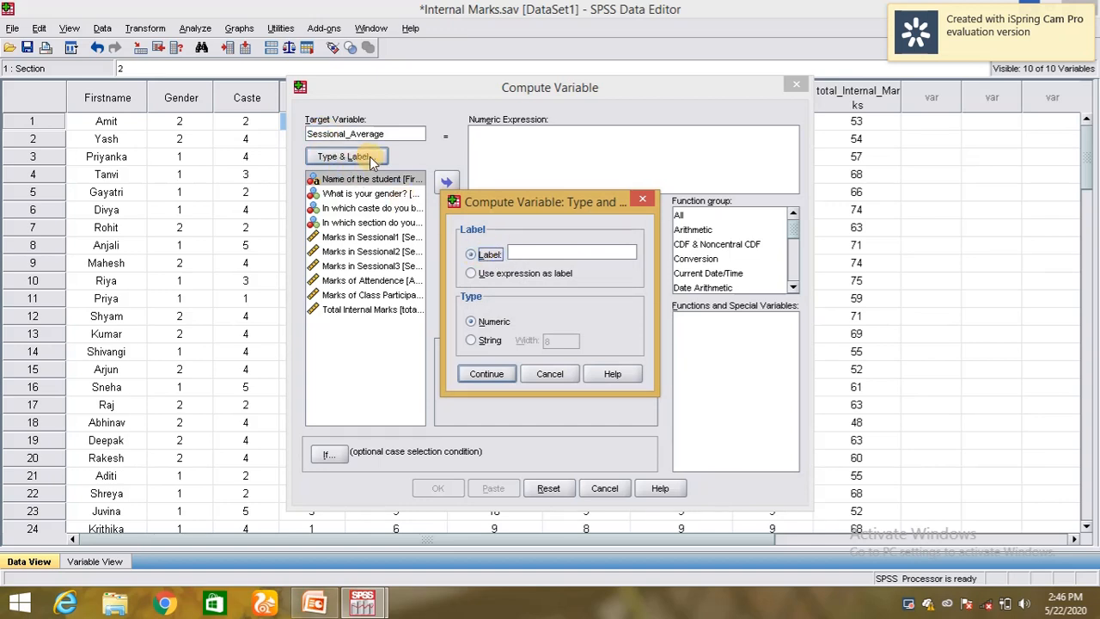
left_click(533, 250)
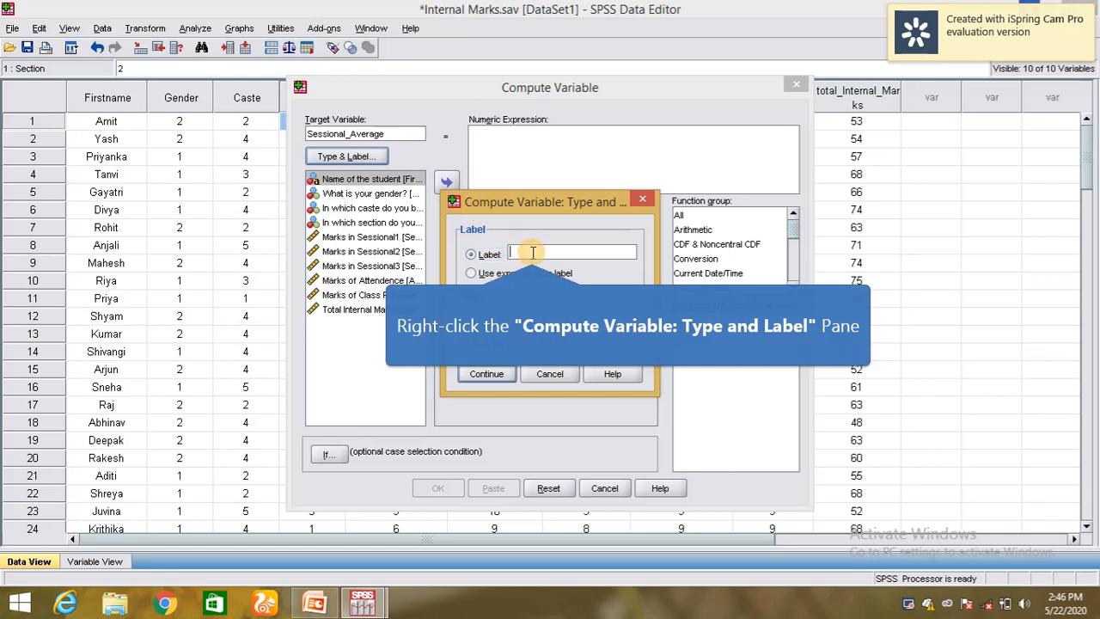
right_click(533, 253)
left_click(564, 326)
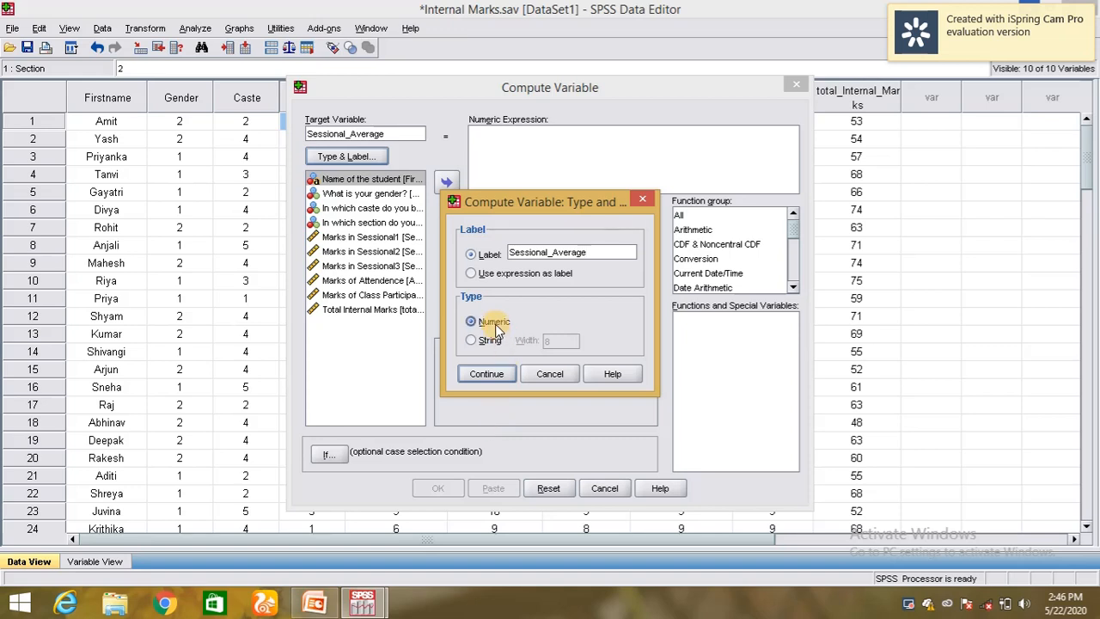
left_click(488, 372)
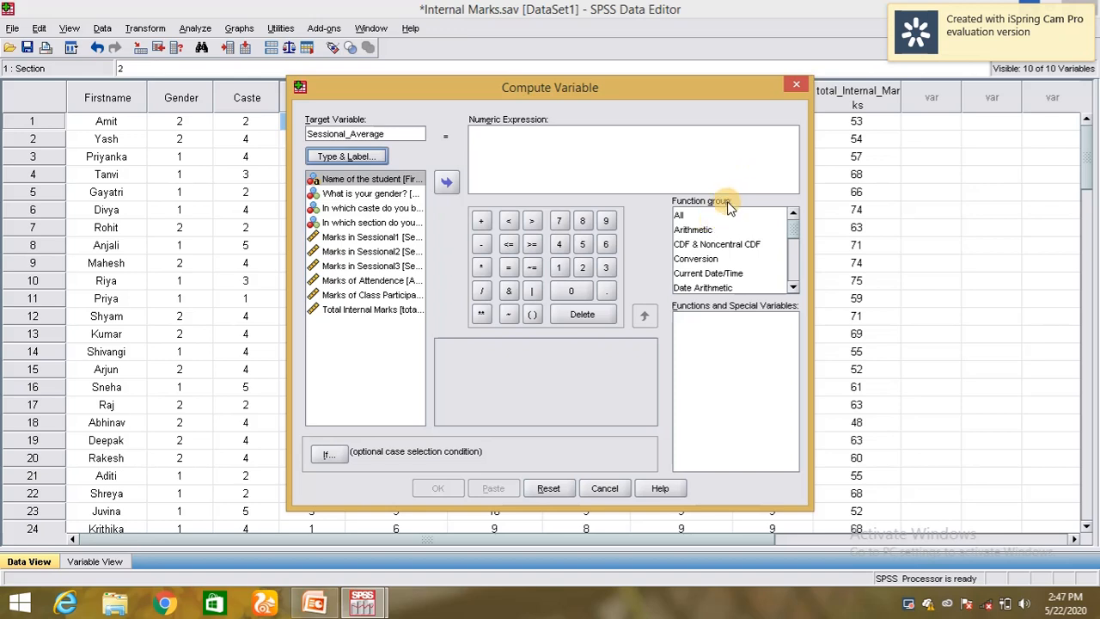
Step: Find the Mean function among all function groups and insert it into the numeric expression
left_click(681, 218)
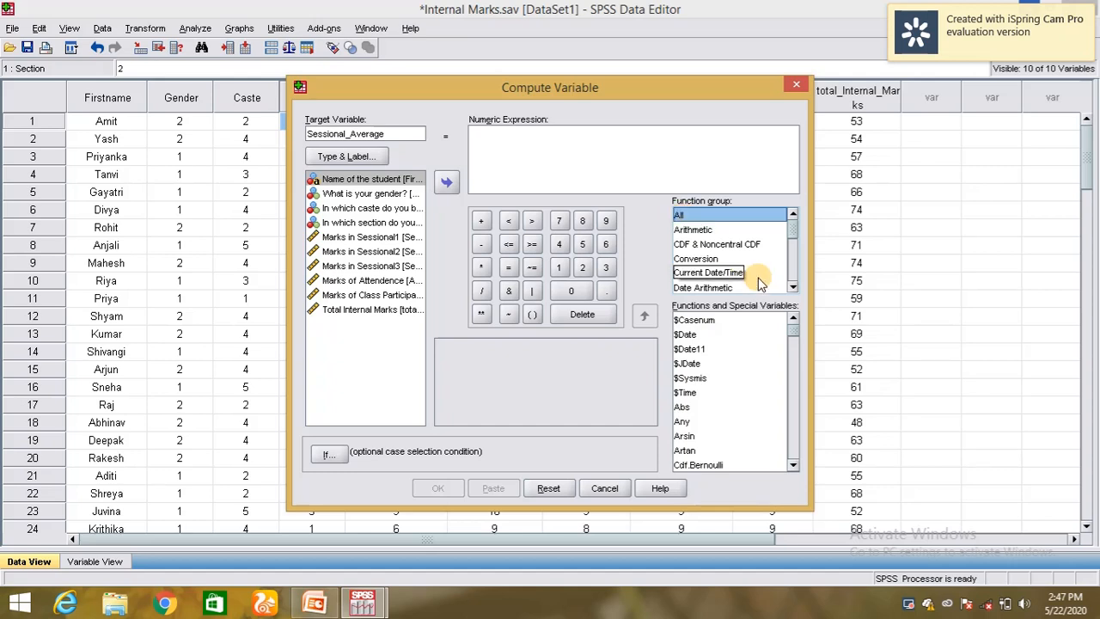
left_click(688, 438)
key("m")
key("m")
key("m")
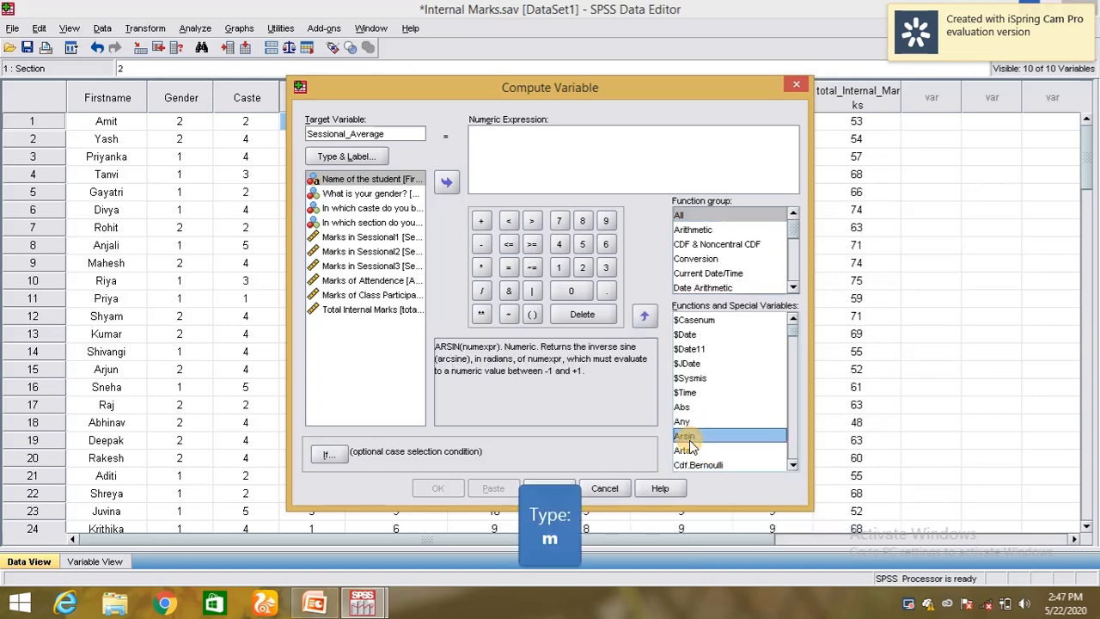
key("m")
key("m")
key("m")
key("m")
key("m")
key("m")
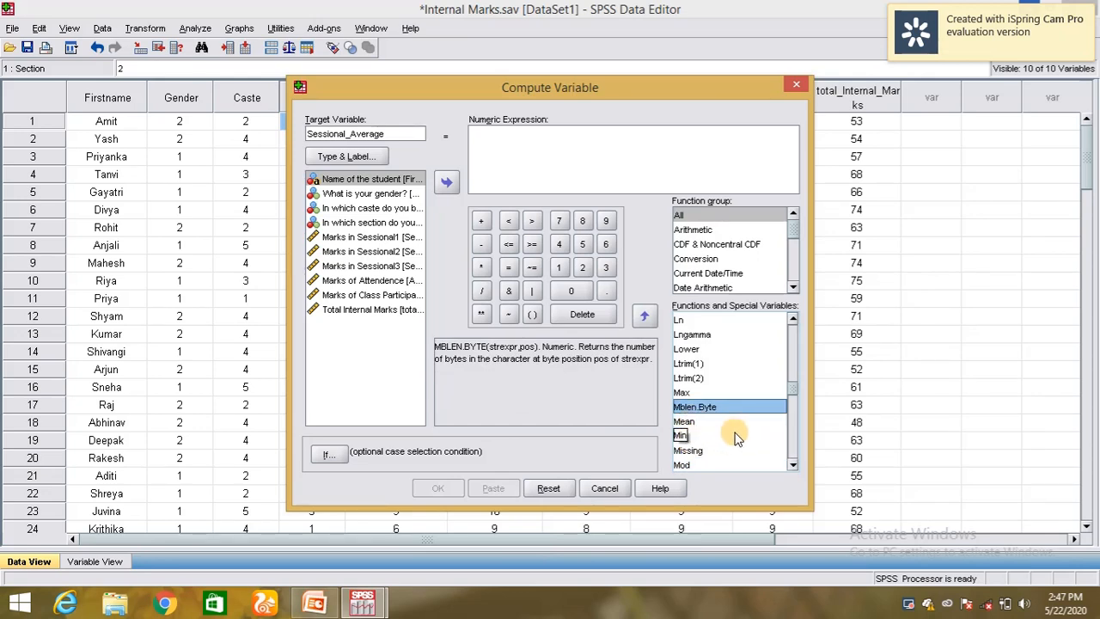
left_click(694, 422)
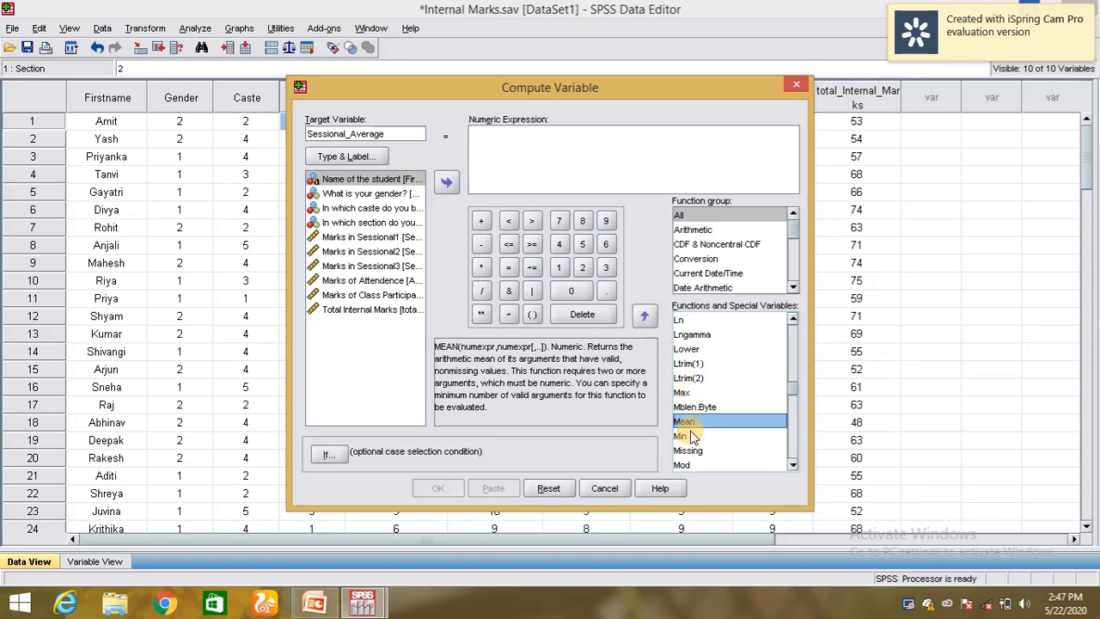
left_click(505, 138)
left_click(645, 318)
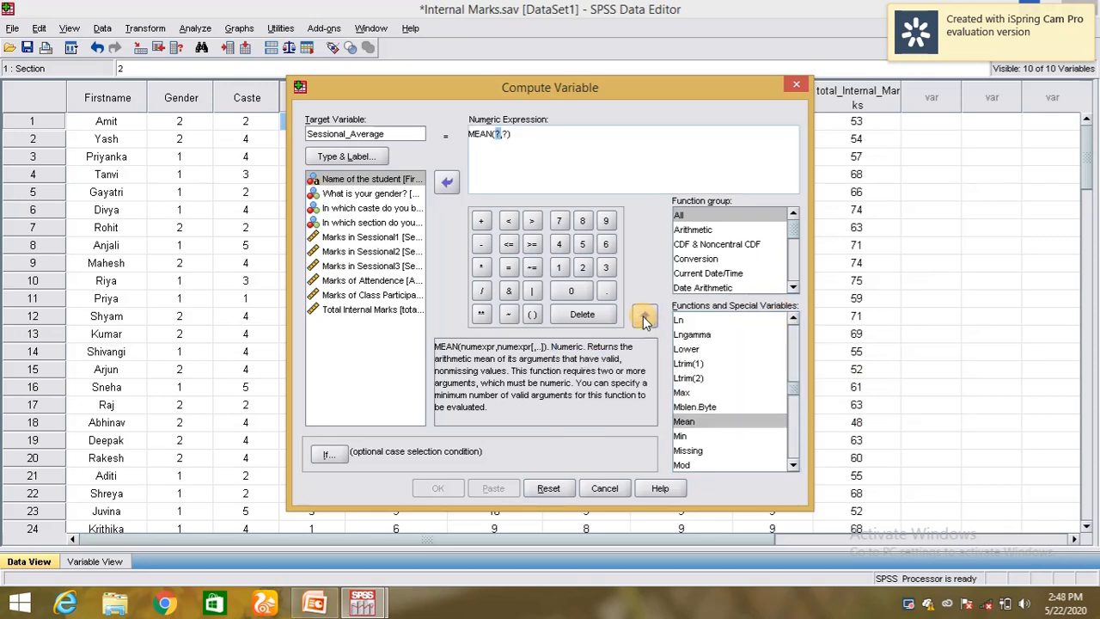
Step: Fill the MEAN arguments with Sessional1_Marks, Sessional2_Marks and Sessional3_Marks, separated by commas
left_click(498, 138)
left_click(382, 237)
left_click(445, 183)
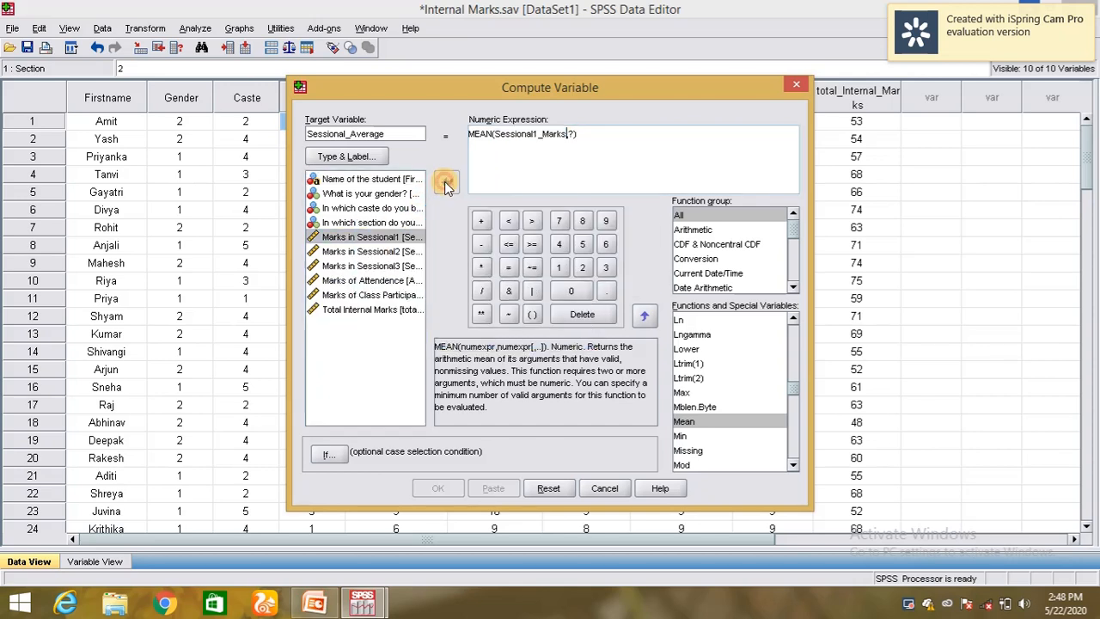
double_click(571, 133)
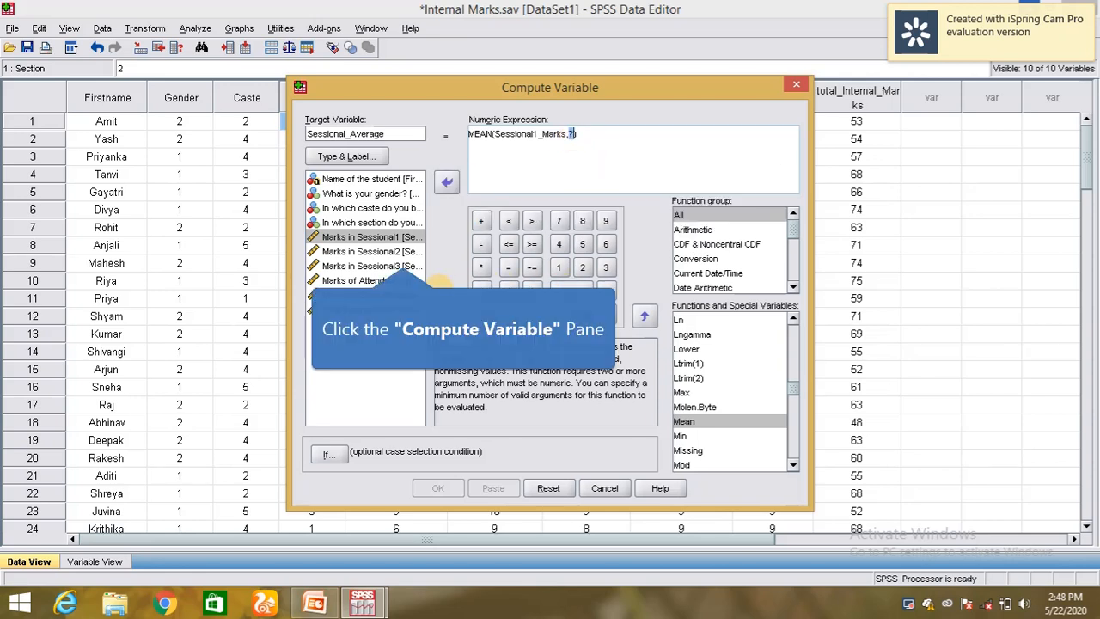
left_click(405, 255)
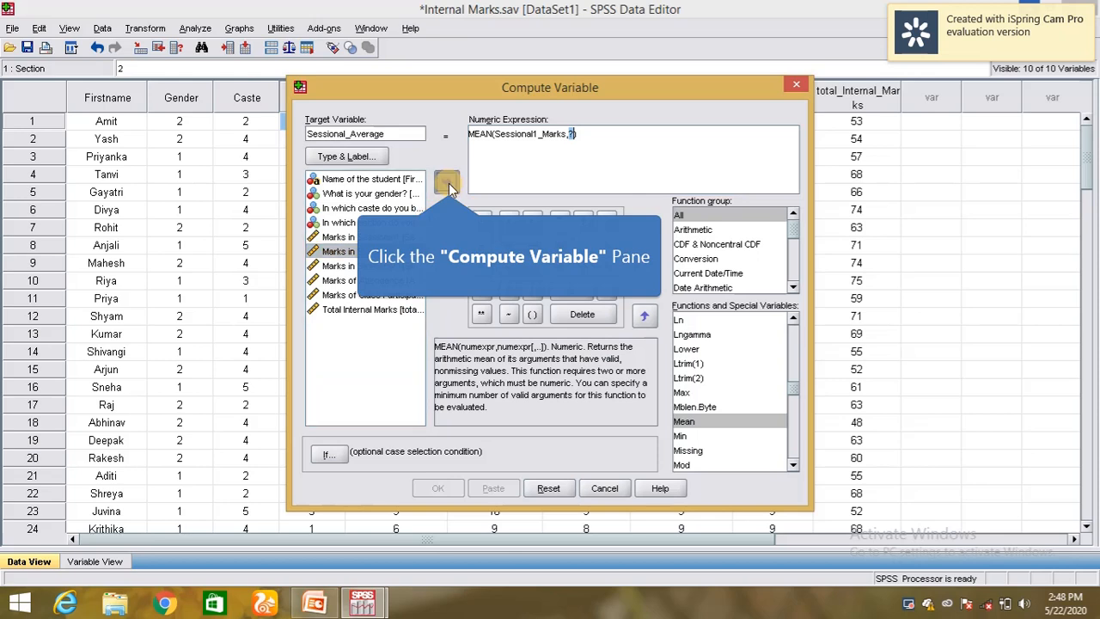
left_click(446, 182)
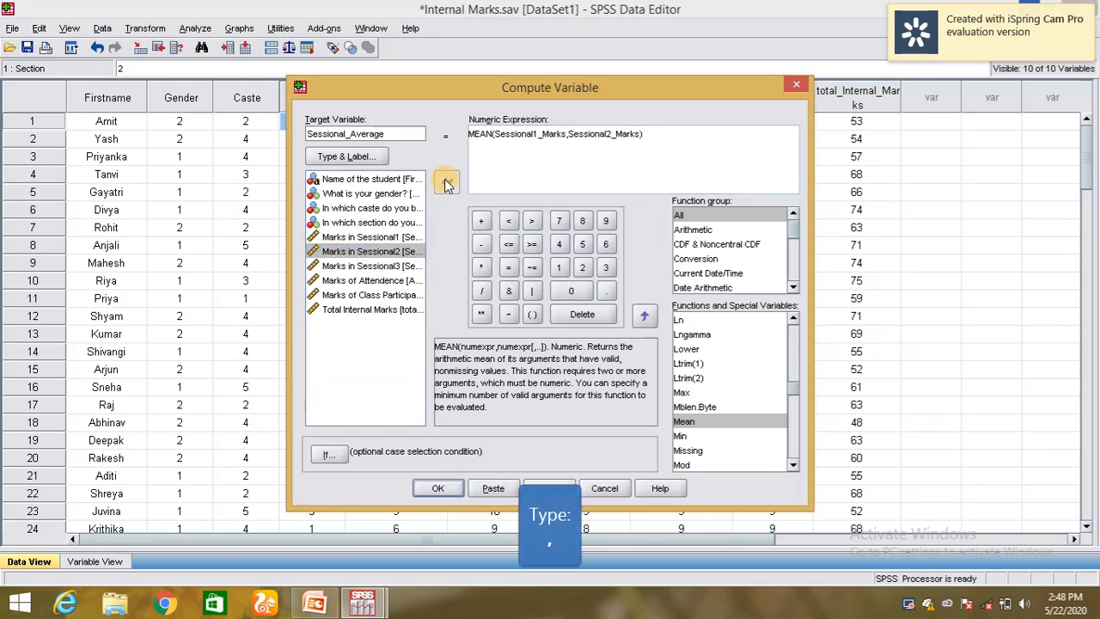
type(",")
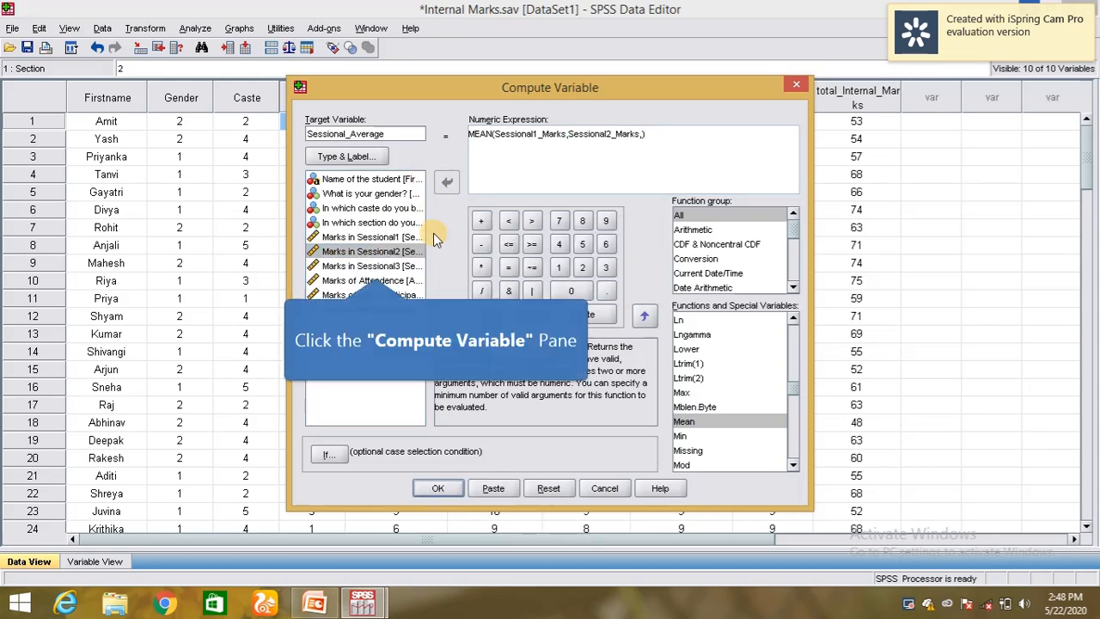
left_click(376, 266)
left_click(446, 183)
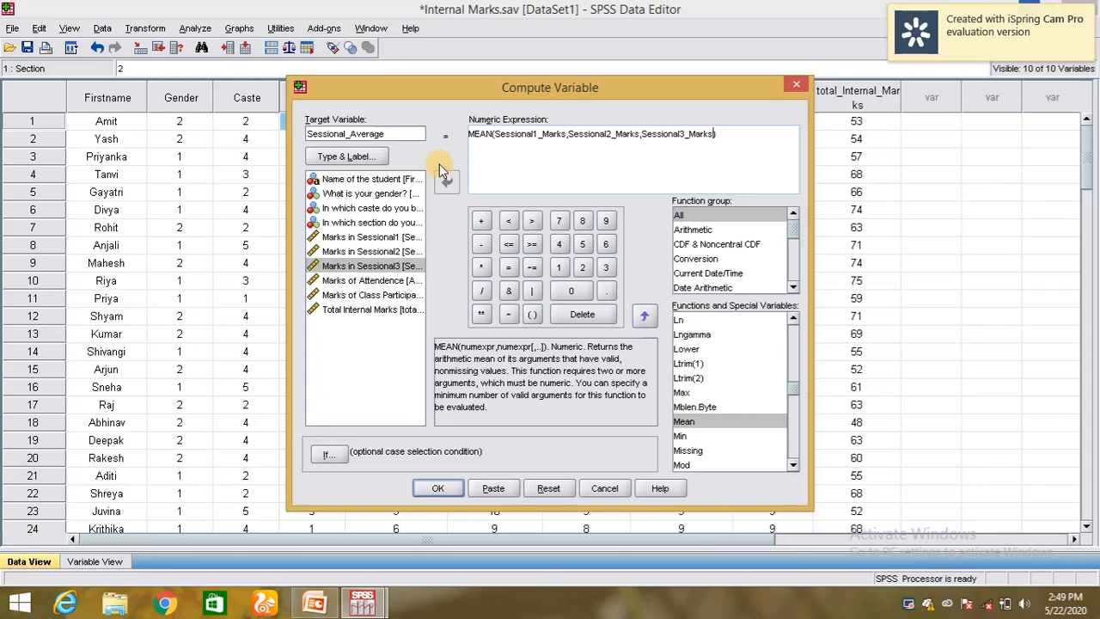
Step: Run the computation, return to the Internal Marks.sav data editor, and select the first case's Sessional_Average value
left_click(449, 492)
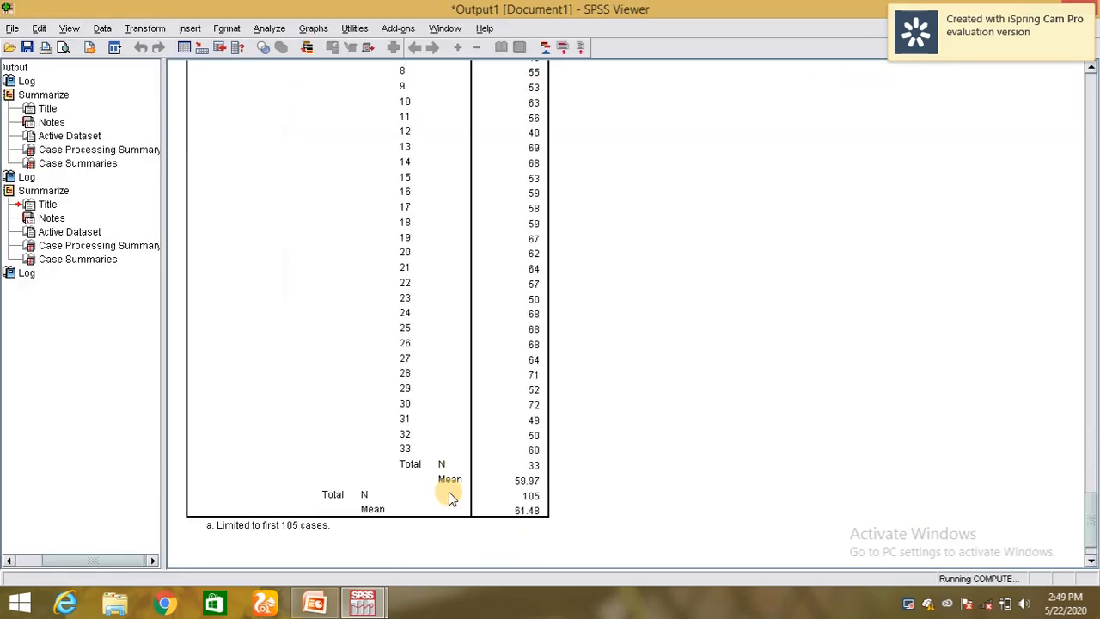
left_click(370, 601)
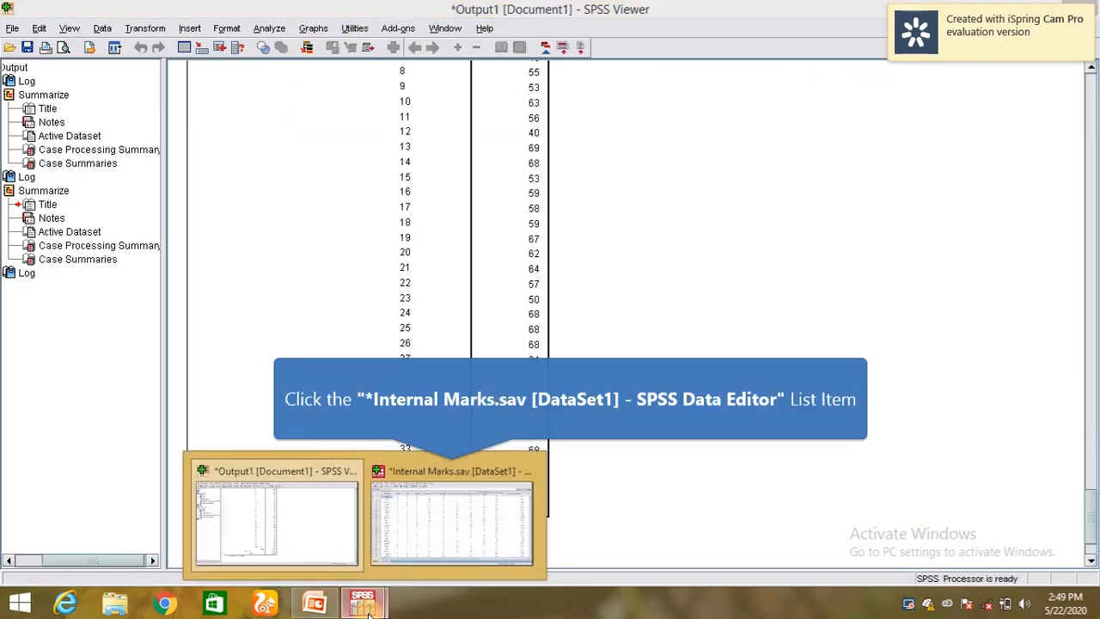
left_click(449, 526)
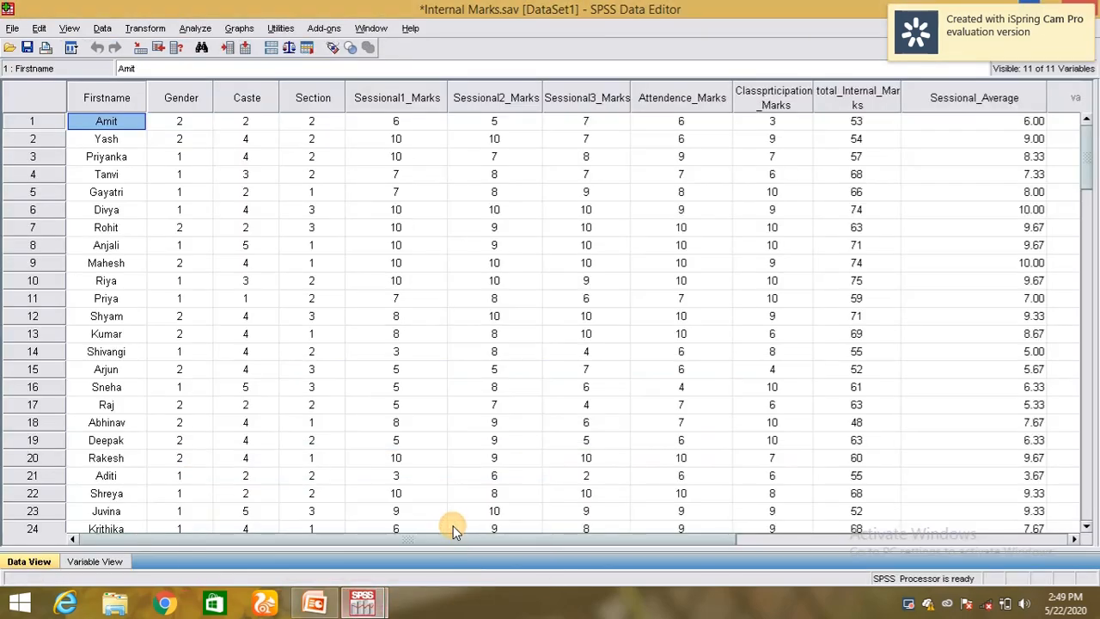
left_click(980, 121)
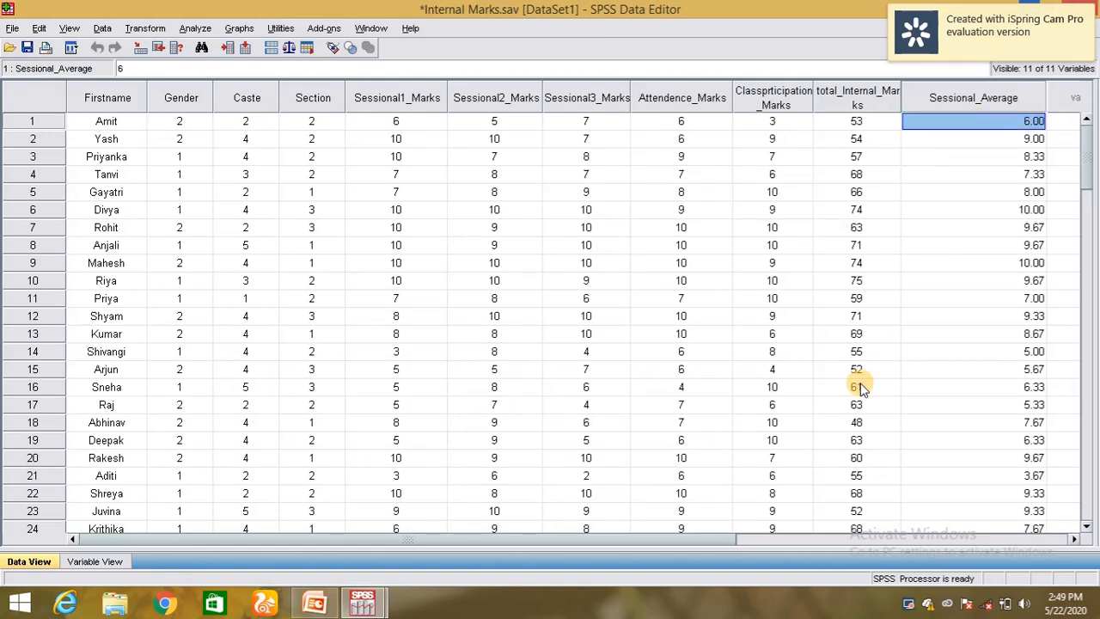